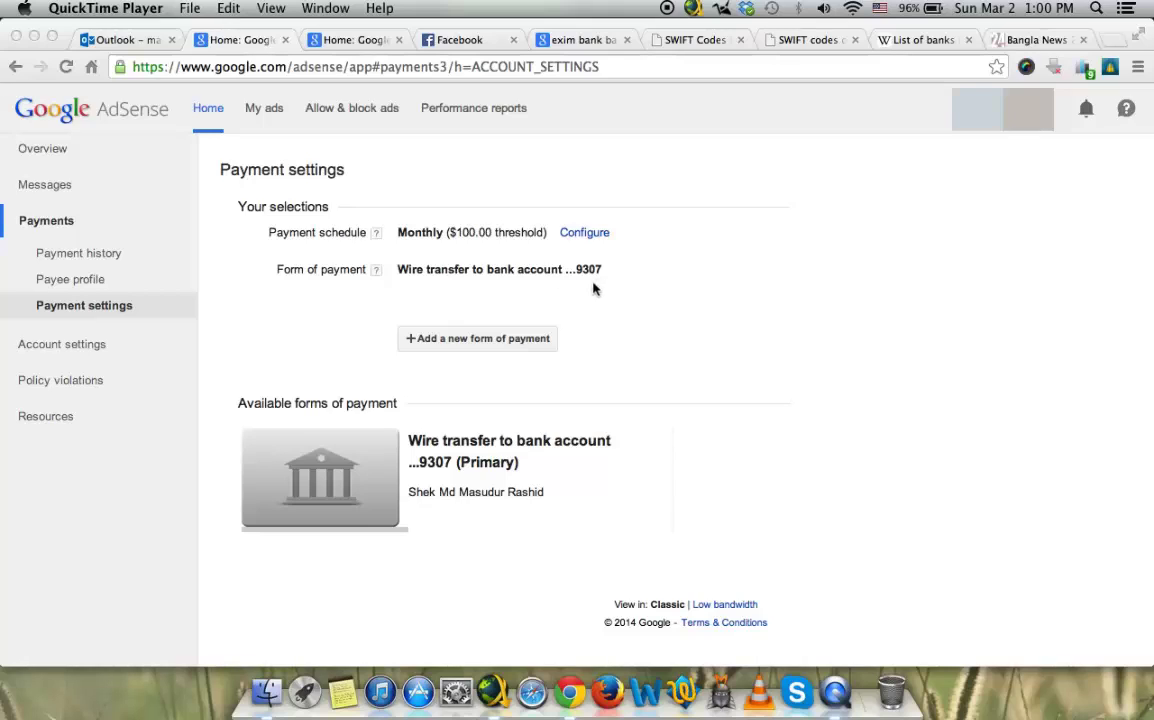
Step: Add a new form of payment and choose wire transfer to bank account
{"action": "left_click", "coordinate": [486, 343]}
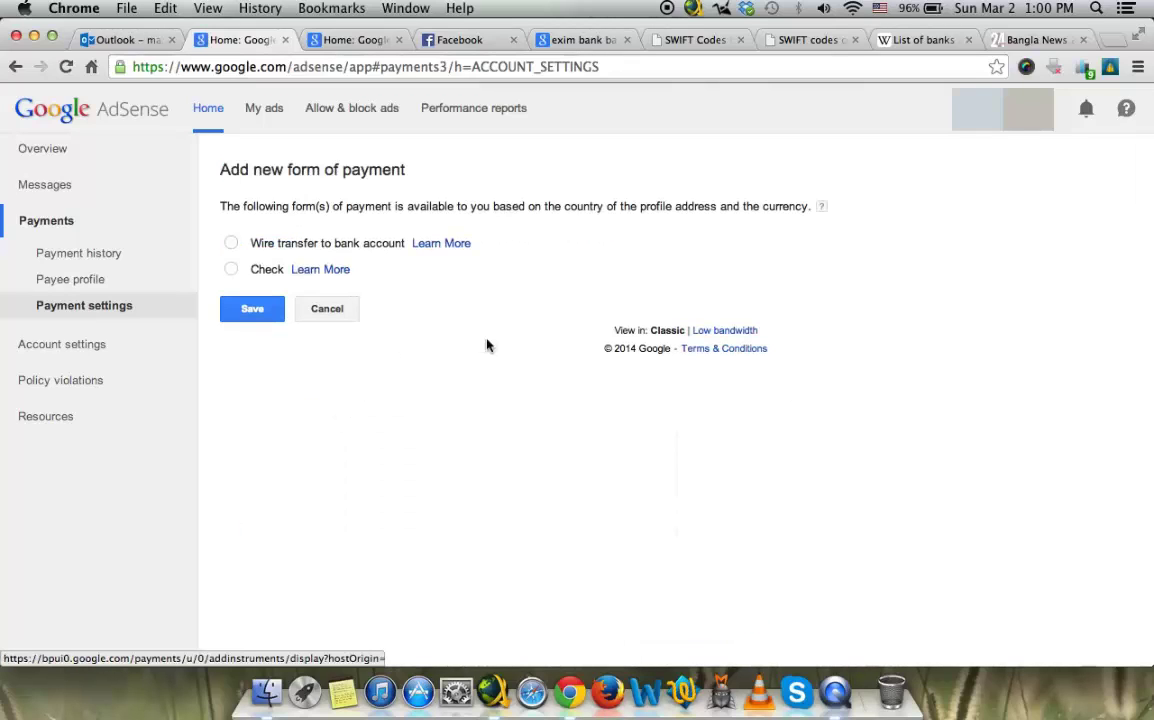
{"action": "left_click", "coordinate": [279, 246]}
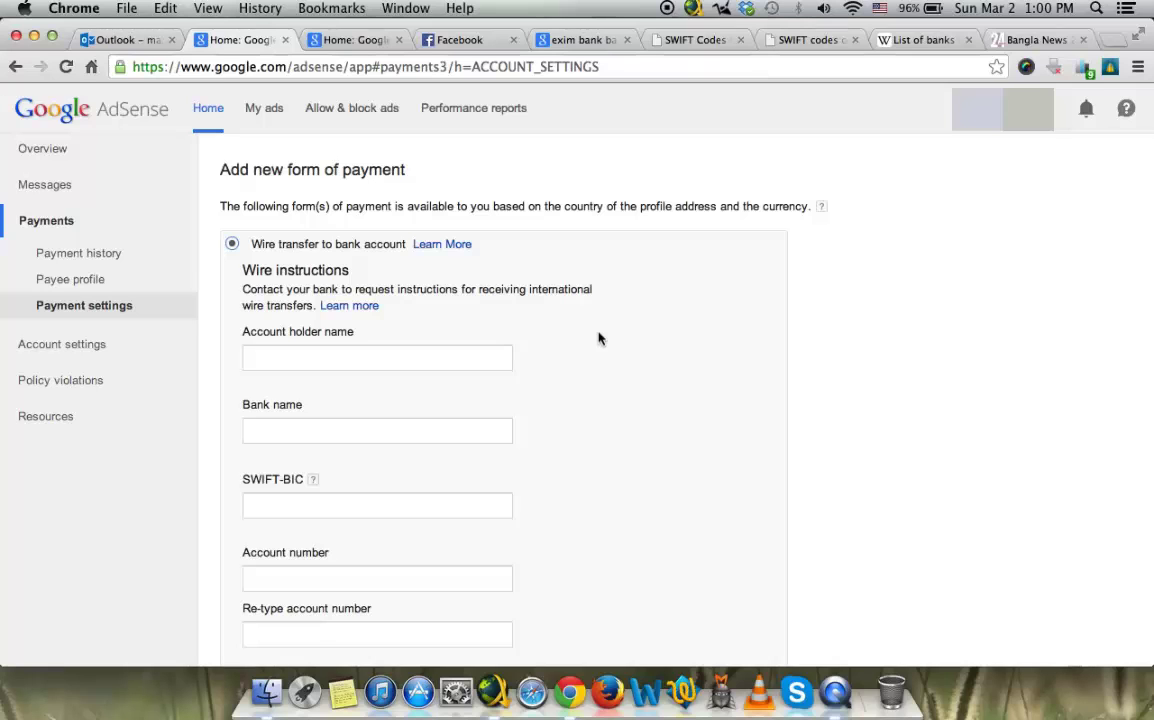
{"action": "scroll", "coordinate": [598, 338], "scroll_direction": "down", "scroll_amount": 3}
{"action": "scroll", "coordinate": [598, 338], "scroll_direction": "up", "scroll_amount": 1}
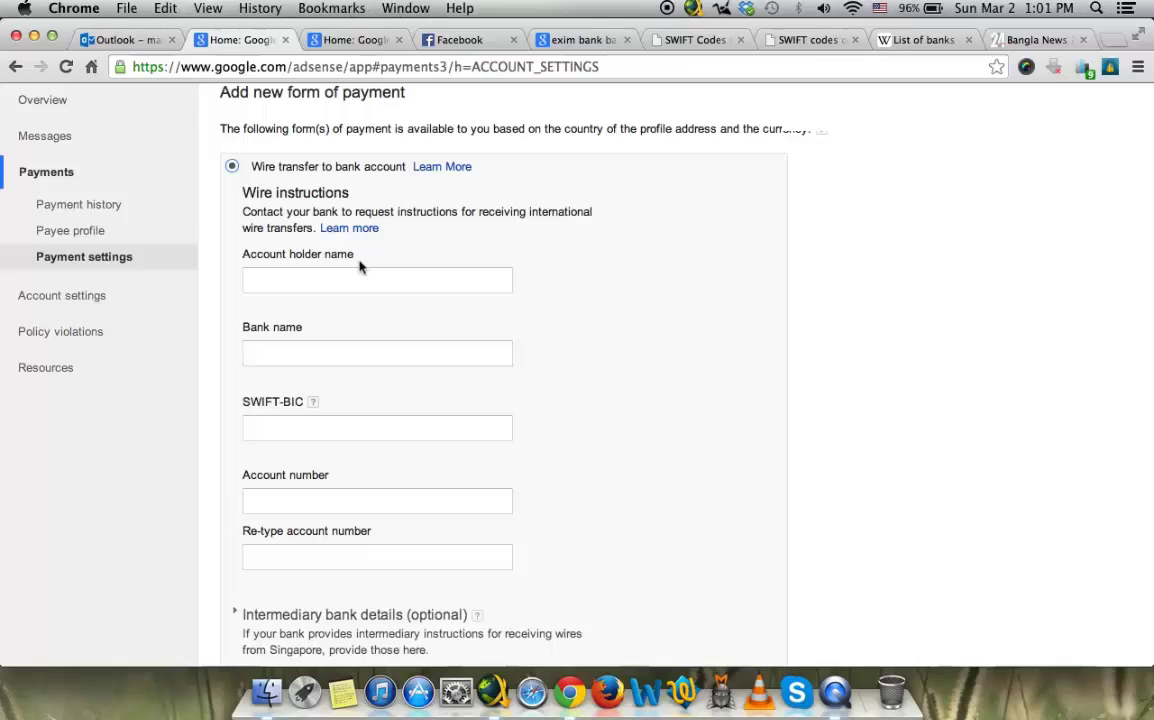
Step: Enter the account holder's full name, then move on to the Bank name field
{"action": "left_click", "coordinate": [302, 280]}
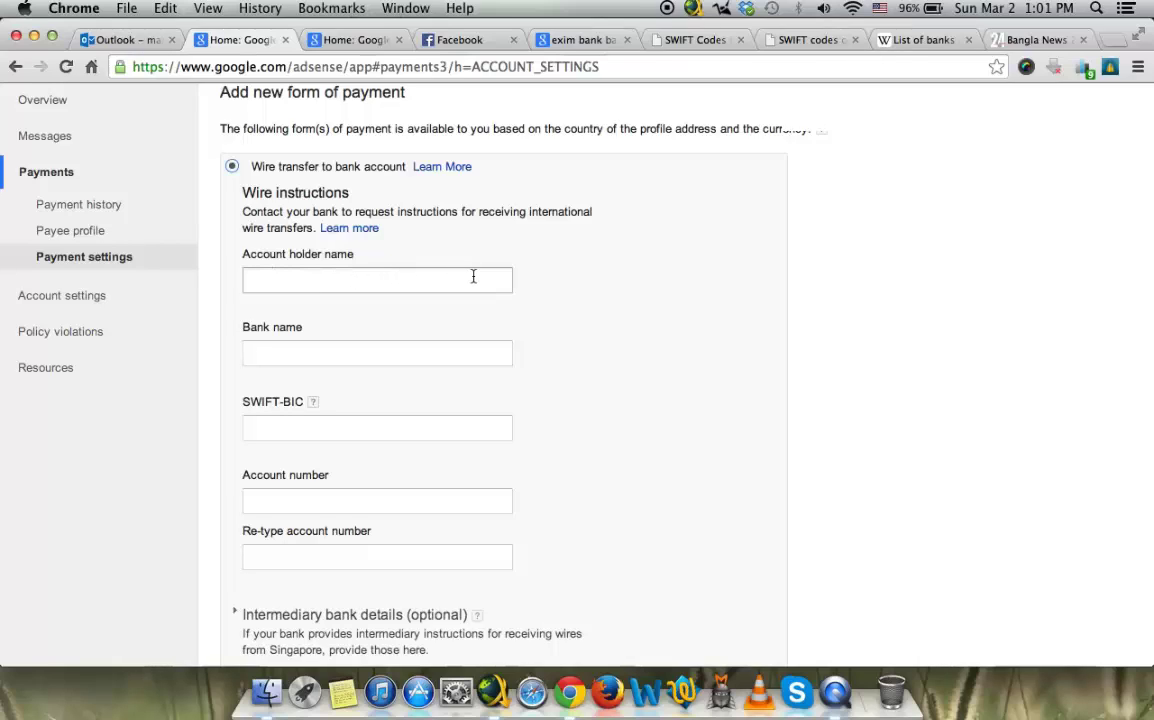
{"action": "left_click", "coordinate": [320, 285]}
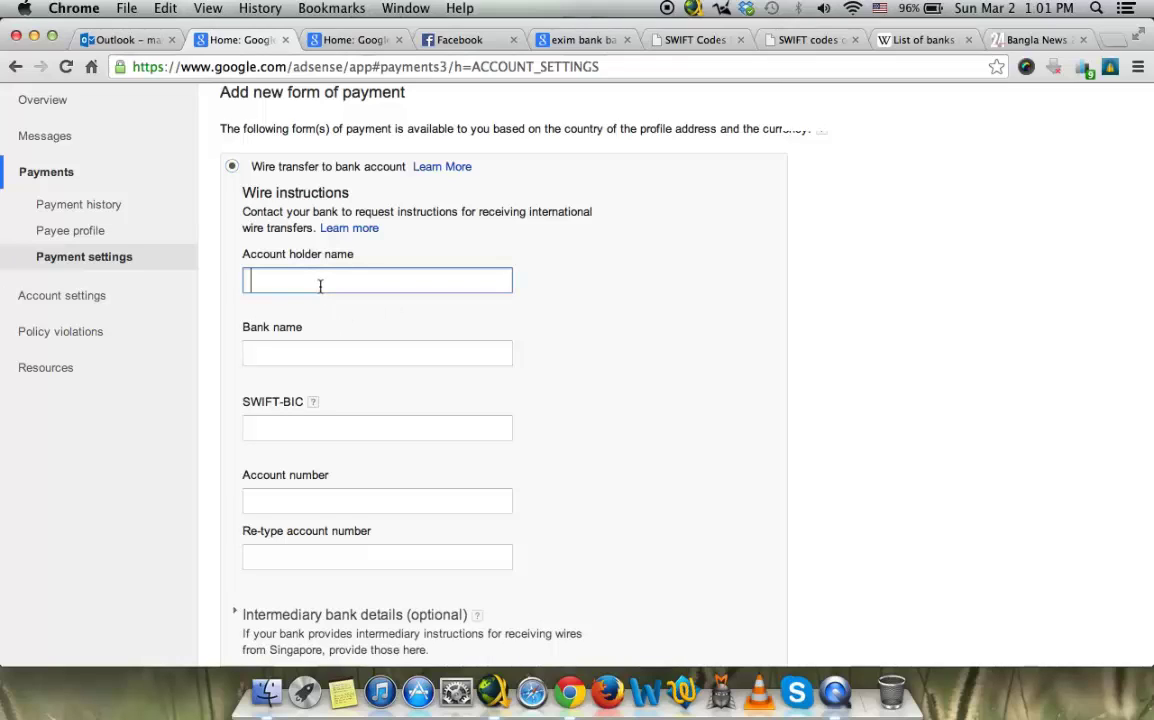
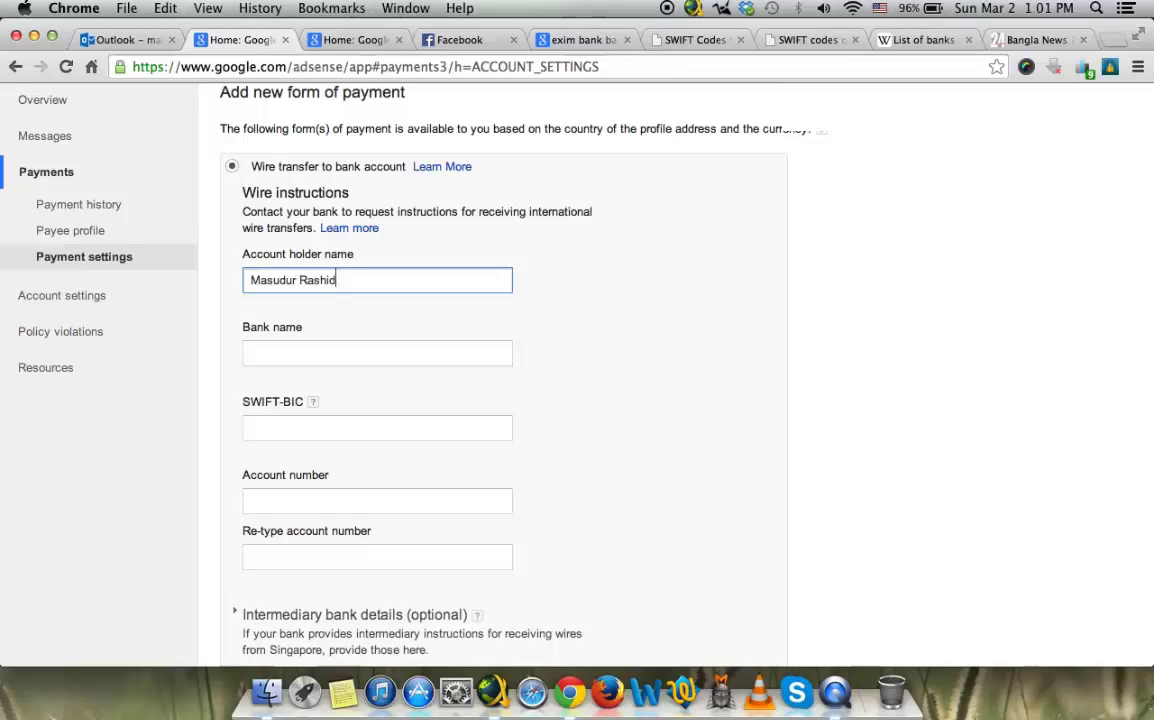
{"action": "left_click", "coordinate": [250, 280]}
{"action": "type", "text": "MD"}
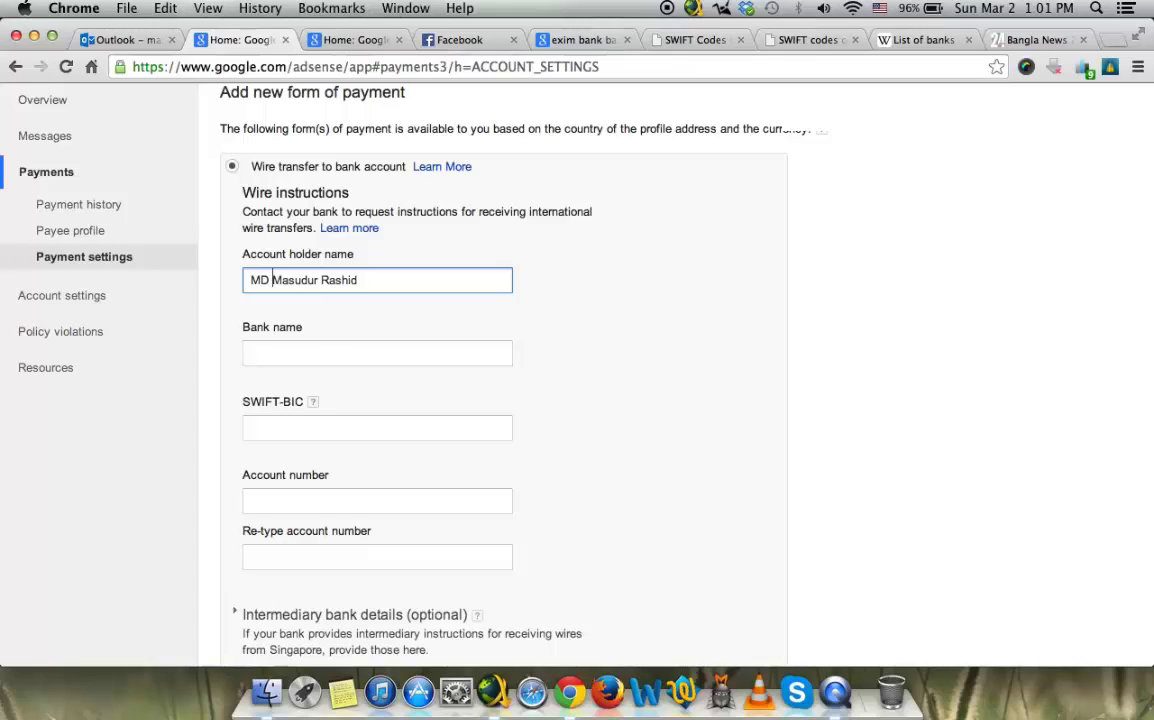
{"action": "left_click", "coordinate": [377, 353]}
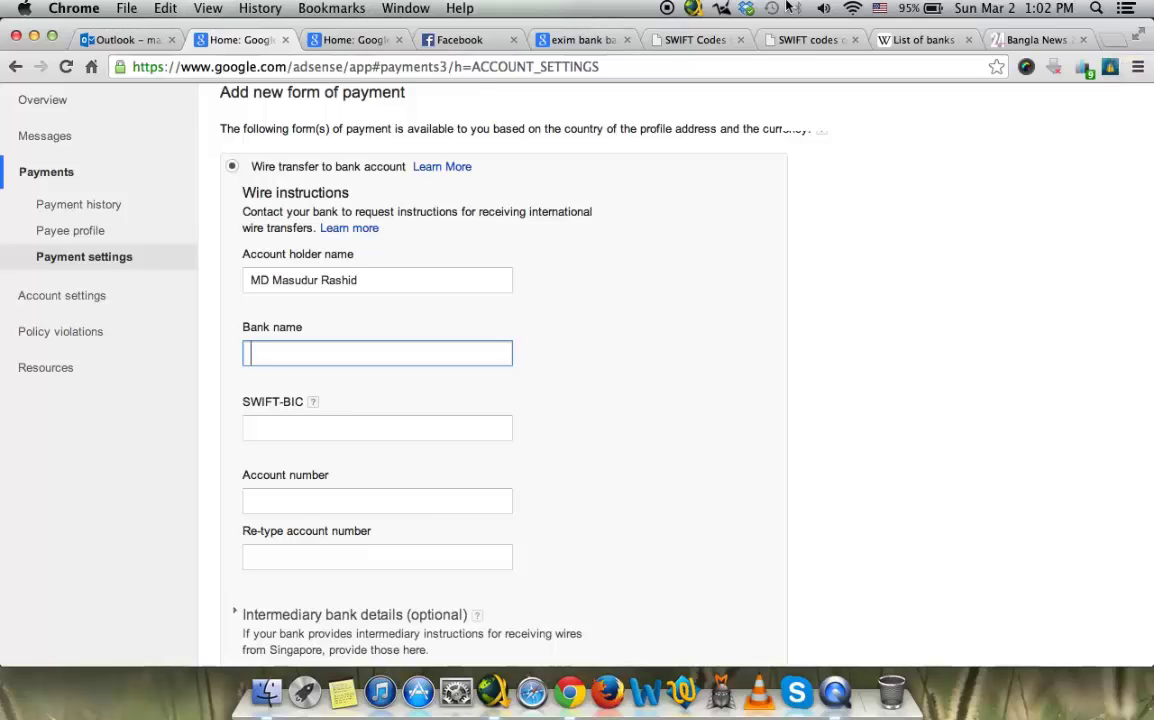
Step: Start the bank name with 'E' and search Google for 'Exim Bank Bangladesh' in a new tab
{"action": "type", "text": "E"}
{"action": "left_click", "coordinate": [540, 40]}
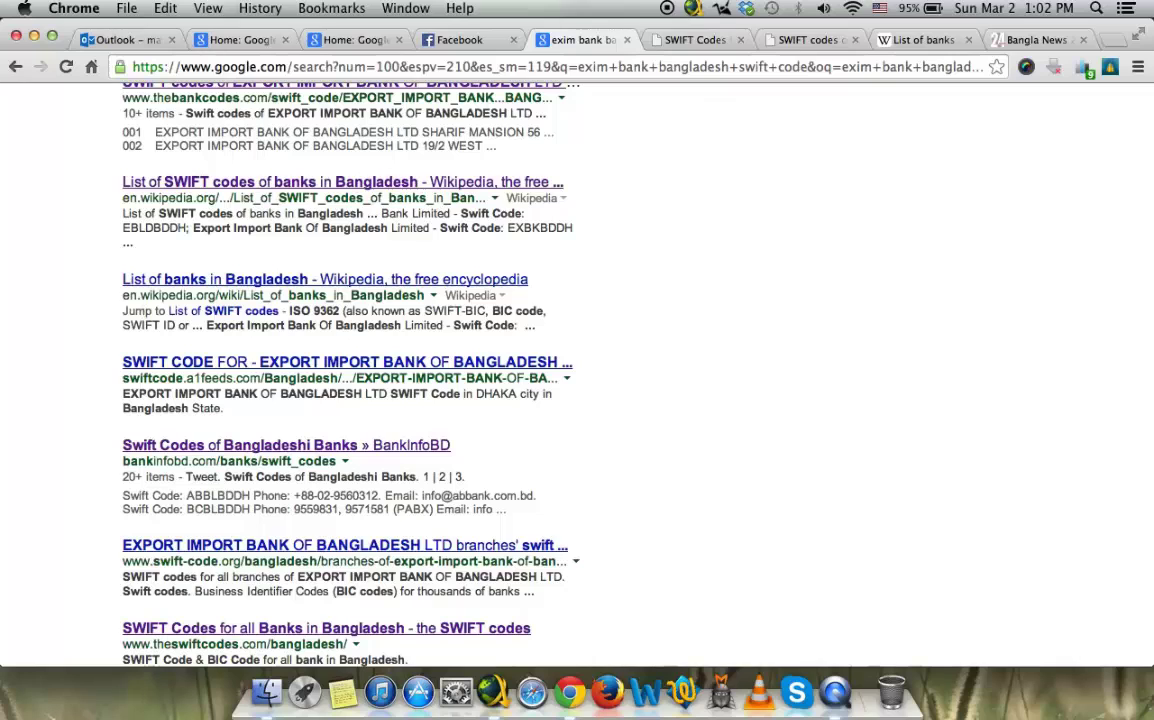
{"action": "key", "text": "super+t"}
{"action": "type", "text": "E"}
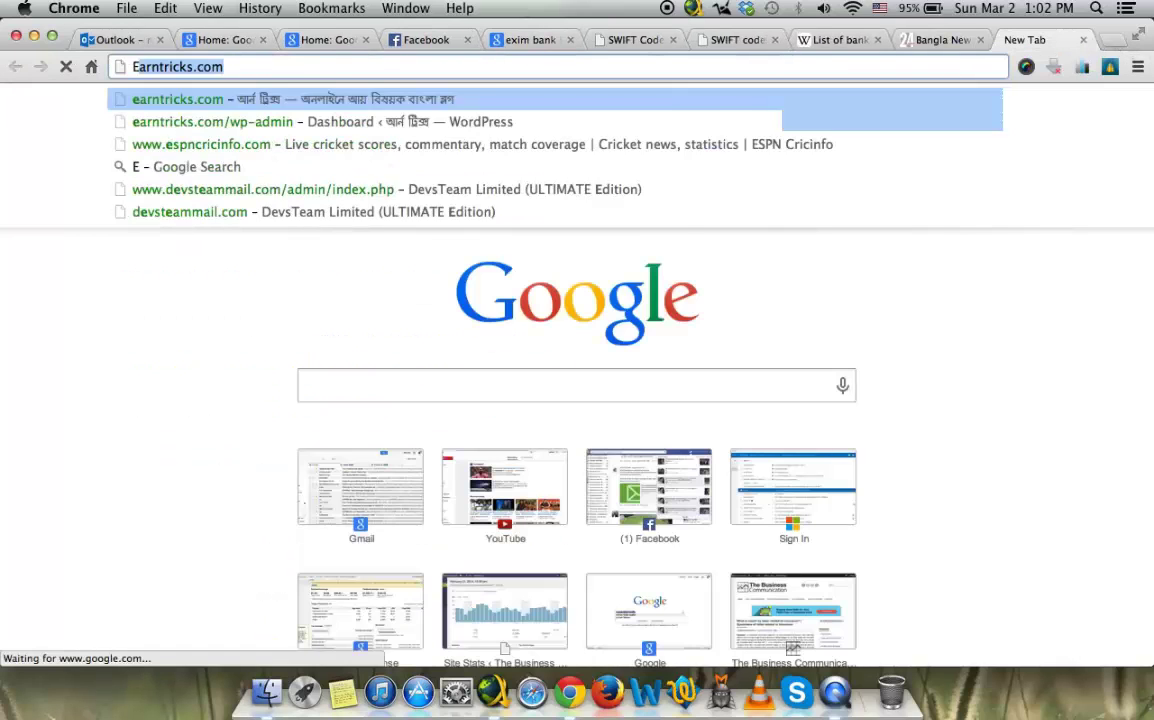
{"action": "type", "text": "xim B"}
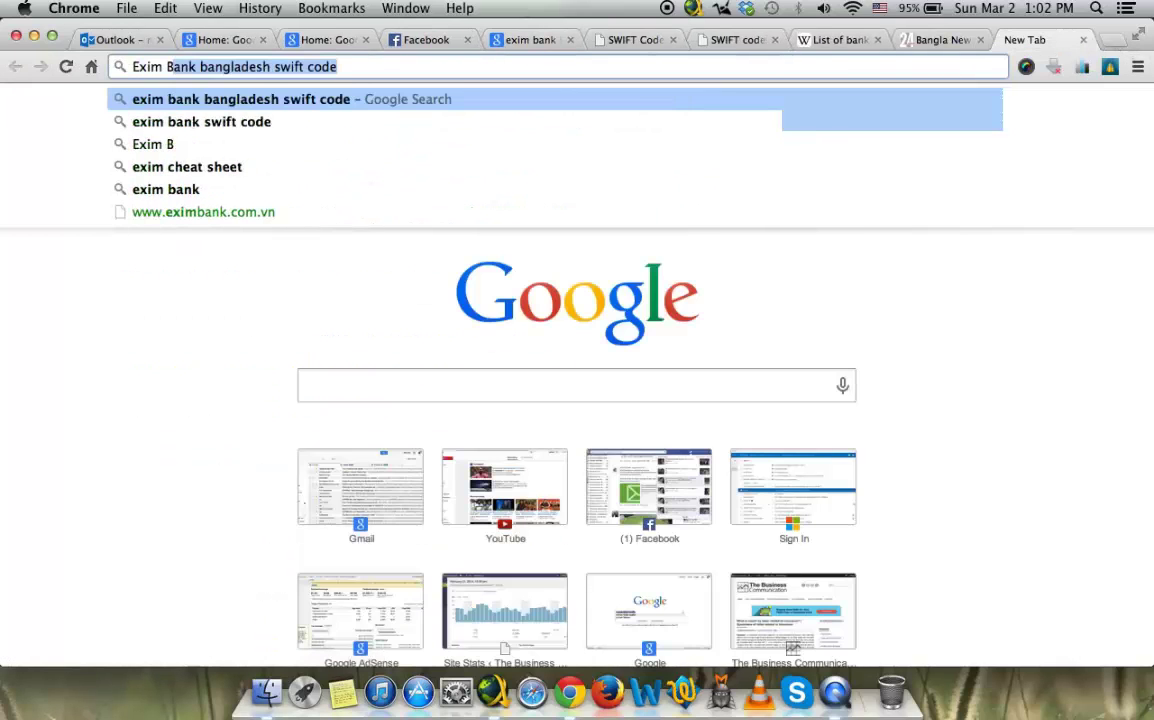
{"action": "type", "text": "an"}
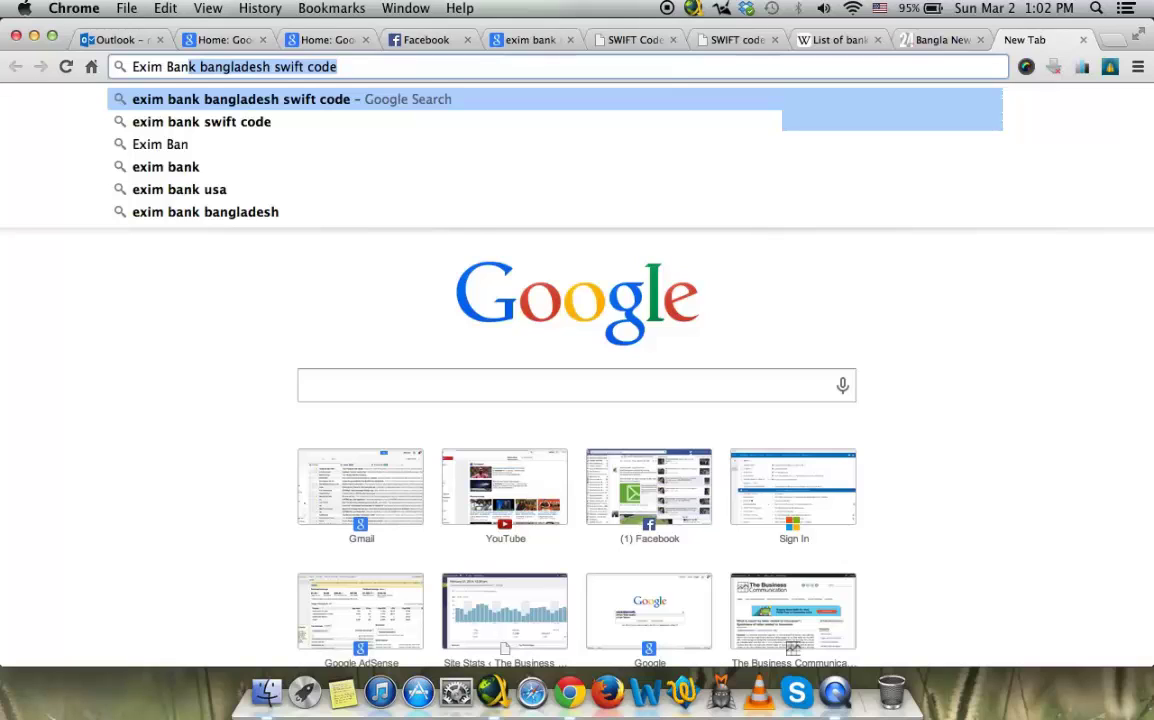
{"action": "type", "text": "n"}
{"action": "key", "text": "BackSpace"}
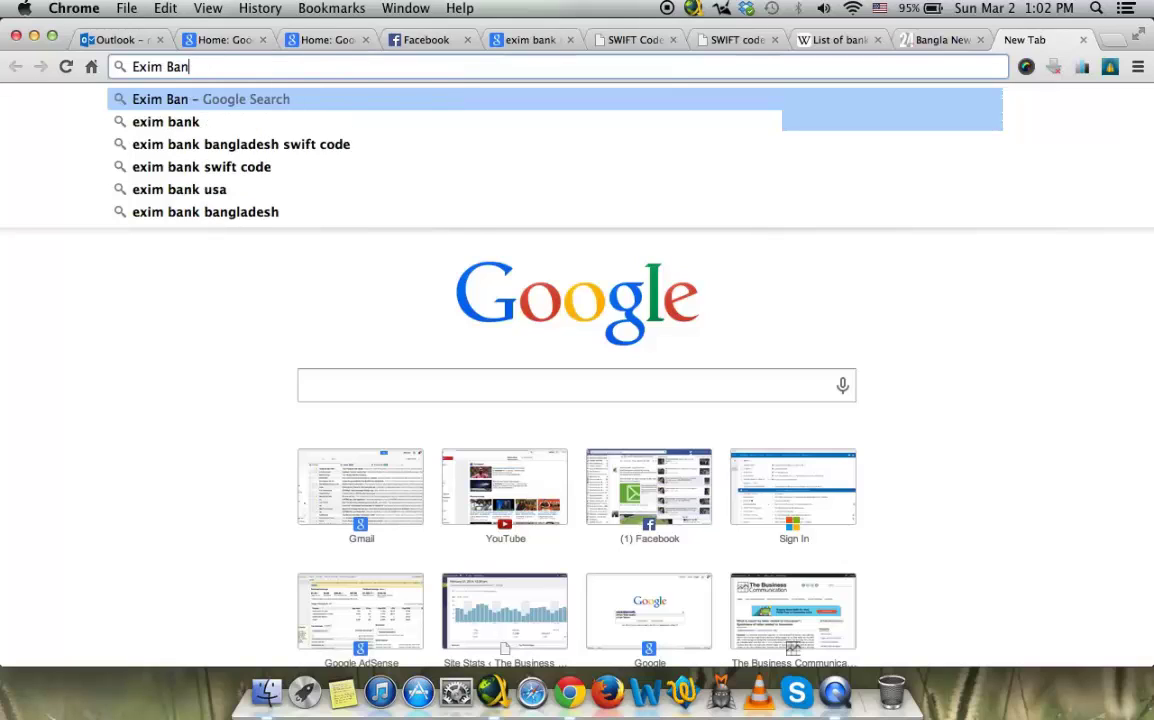
{"action": "type", "text": "k Bang"}
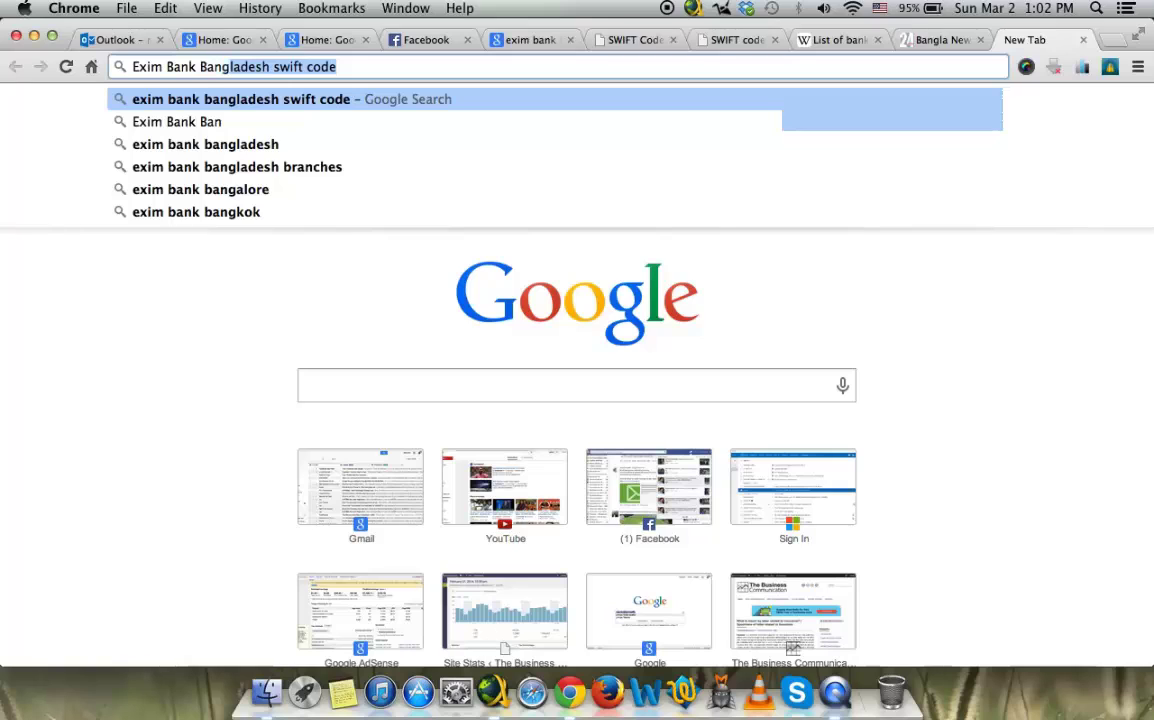
{"action": "type", "text": "ladesh"}
{"action": "key", "text": "Return"}
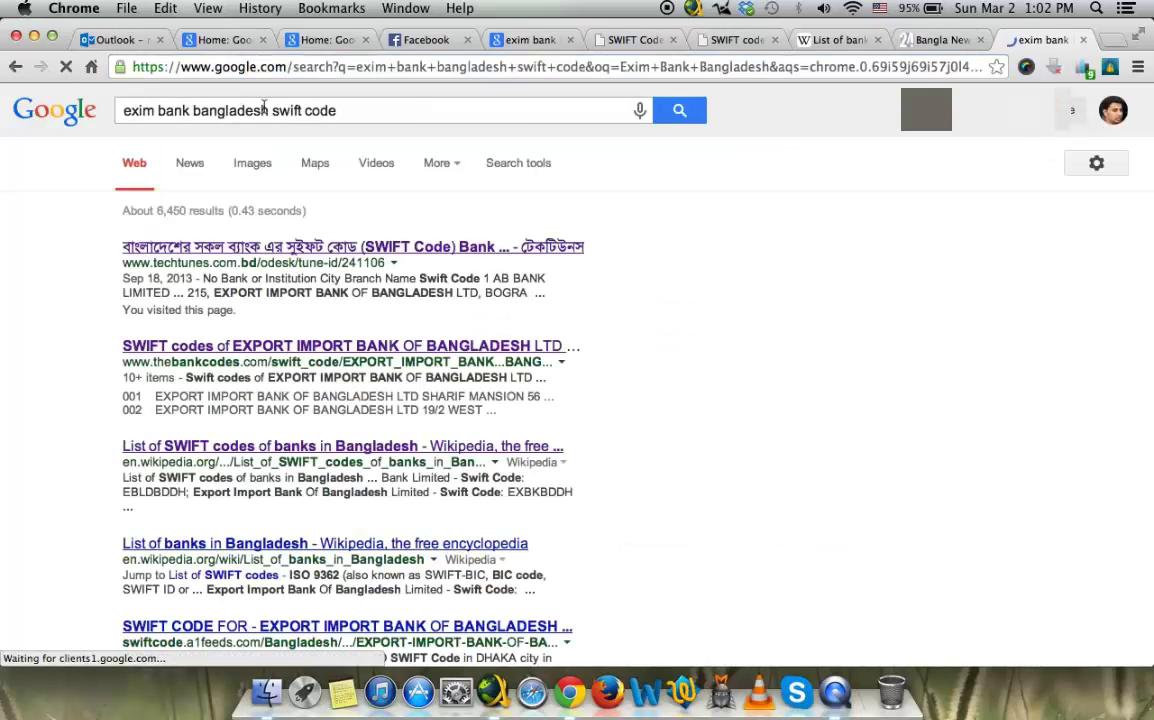
Step: Refine the search to 'exim bank bangladesh', open the EXIM Bank Ltd site, then return to AdSense
{"action": "left_click", "coordinate": [355, 185]}
{"action": "key", "text": "shift+End"}
{"action": "key", "text": "BackSpace"}
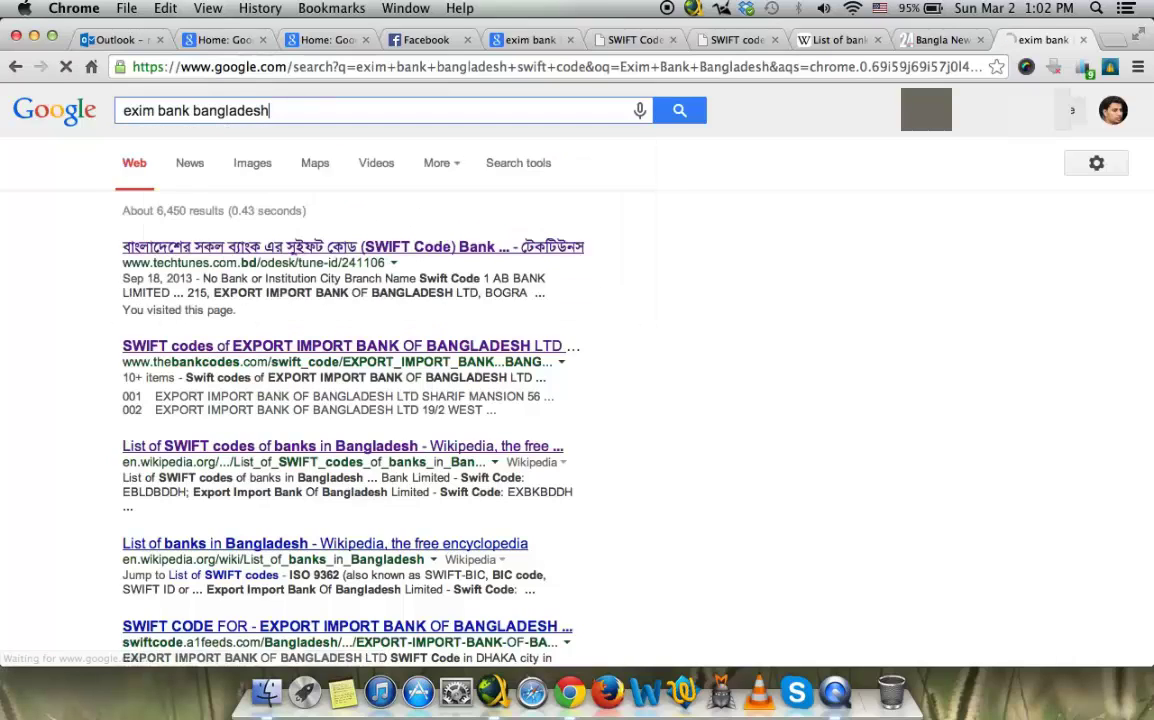
{"action": "key", "text": "Return"}
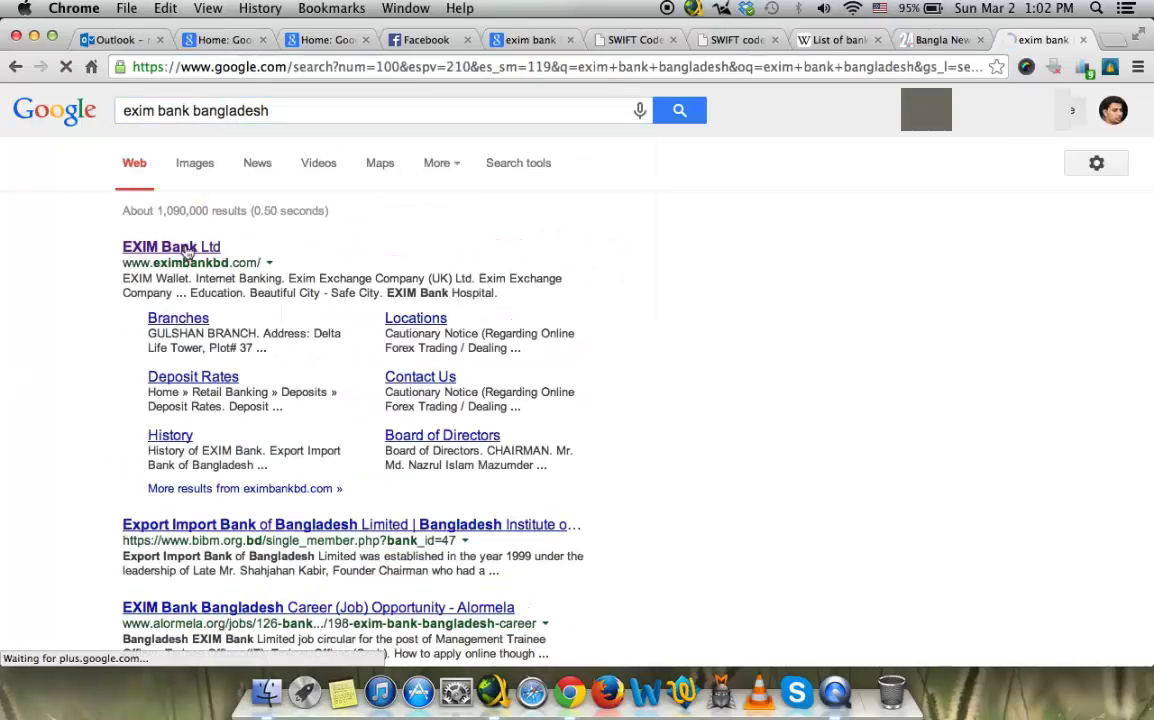
{"action": "left_click", "coordinate": [187, 253]}
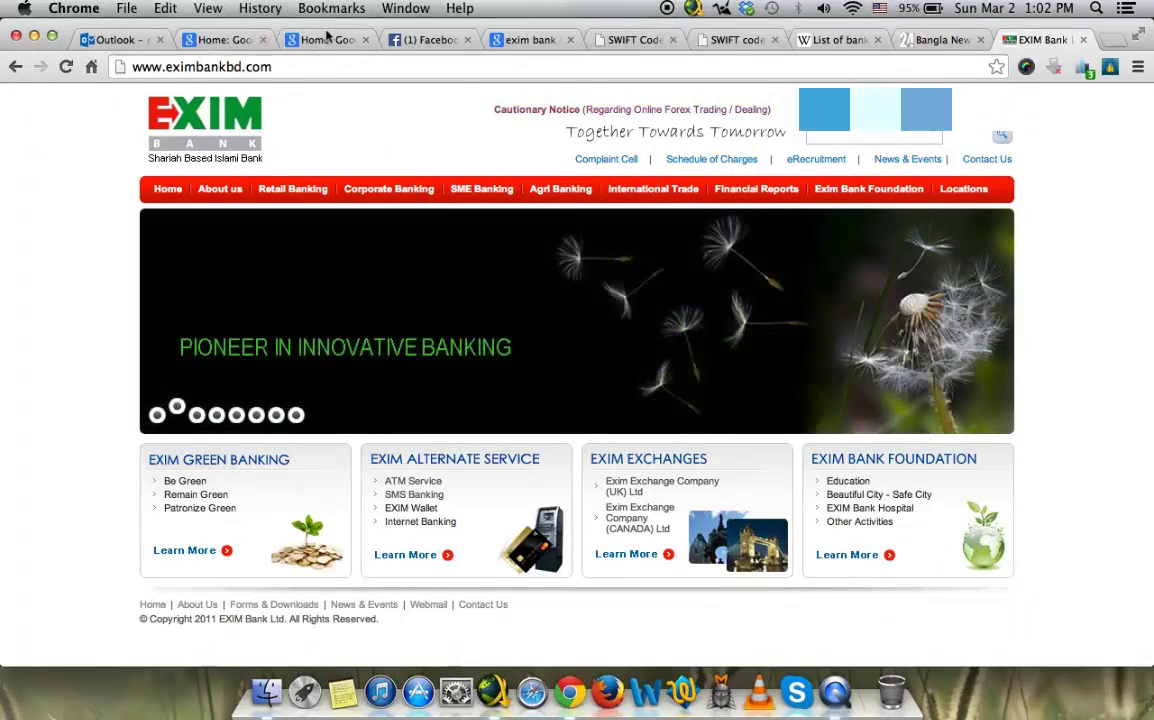
{"action": "left_click", "coordinate": [243, 40]}
{"action": "left_click", "coordinate": [290, 210]}
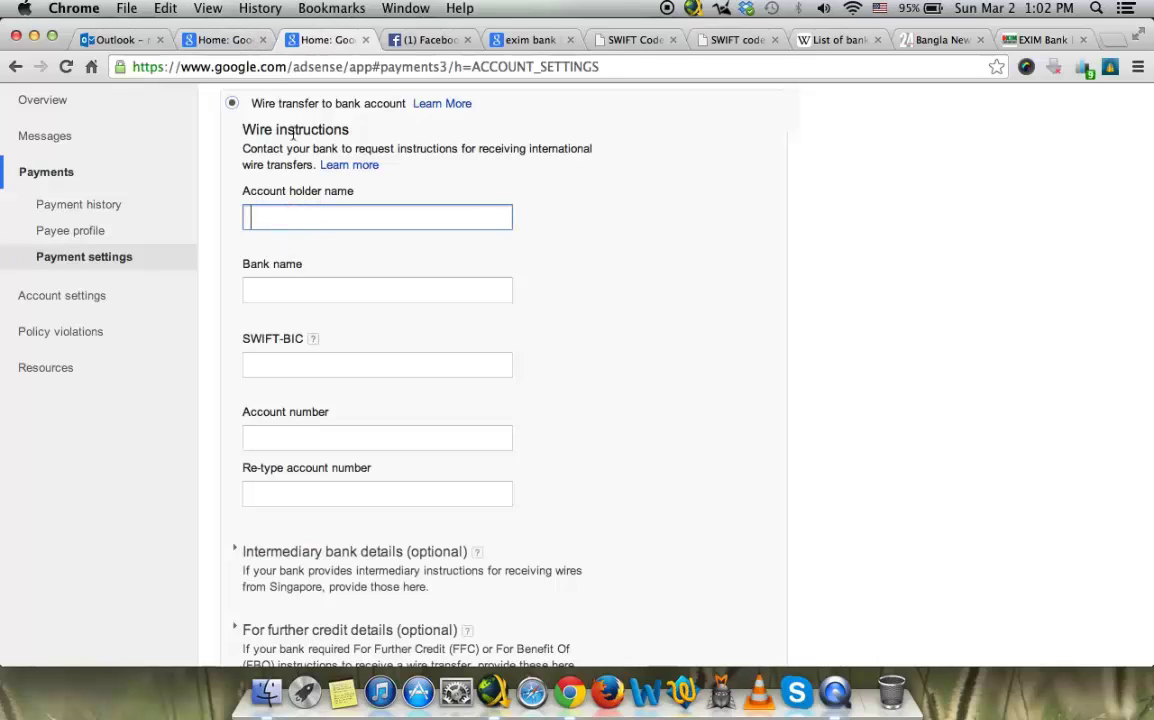
Step: Close the duplicate AdSense tab and complete the bank name as EXIM BANK in the original form
{"action": "left_click", "coordinate": [366, 39]}
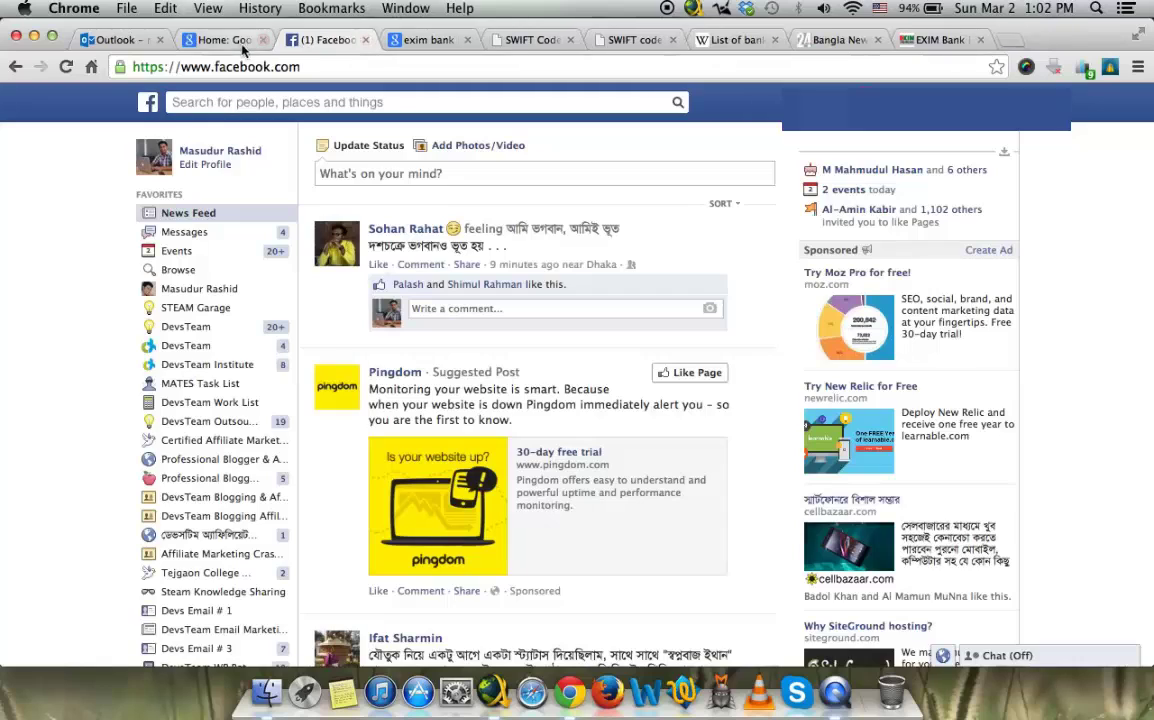
{"action": "left_click", "coordinate": [210, 39]}
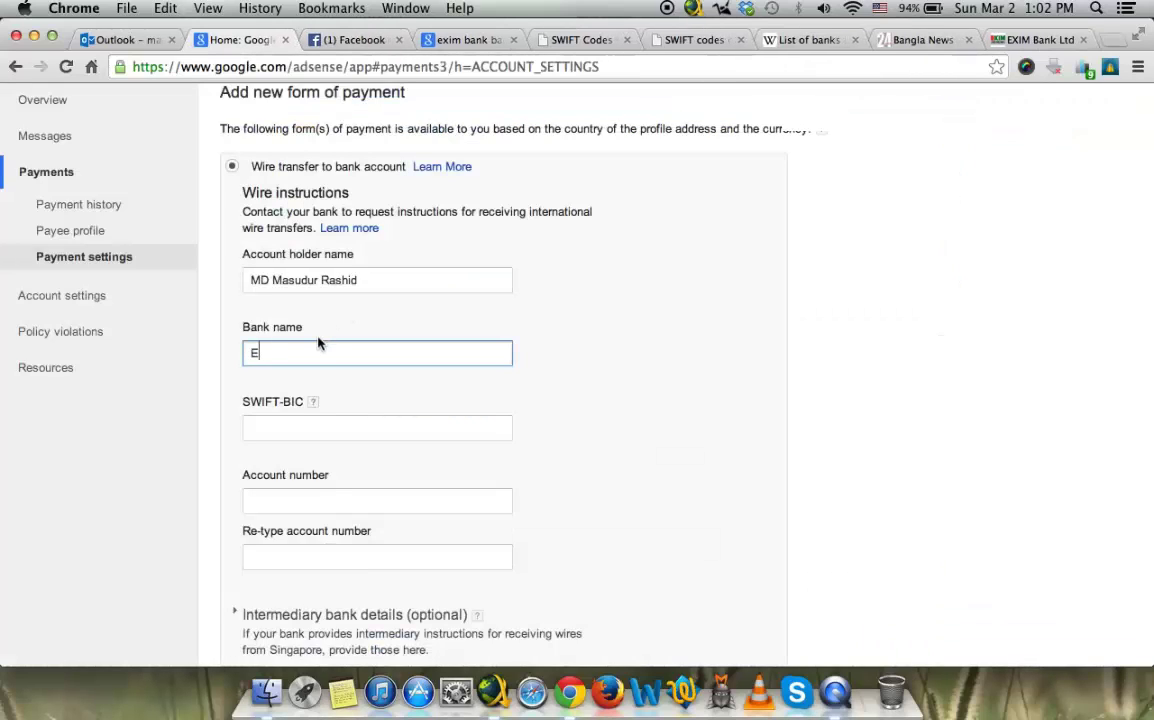
{"action": "type", "text": "XIM BANK"}
{"action": "left_click", "coordinate": [256, 375]}
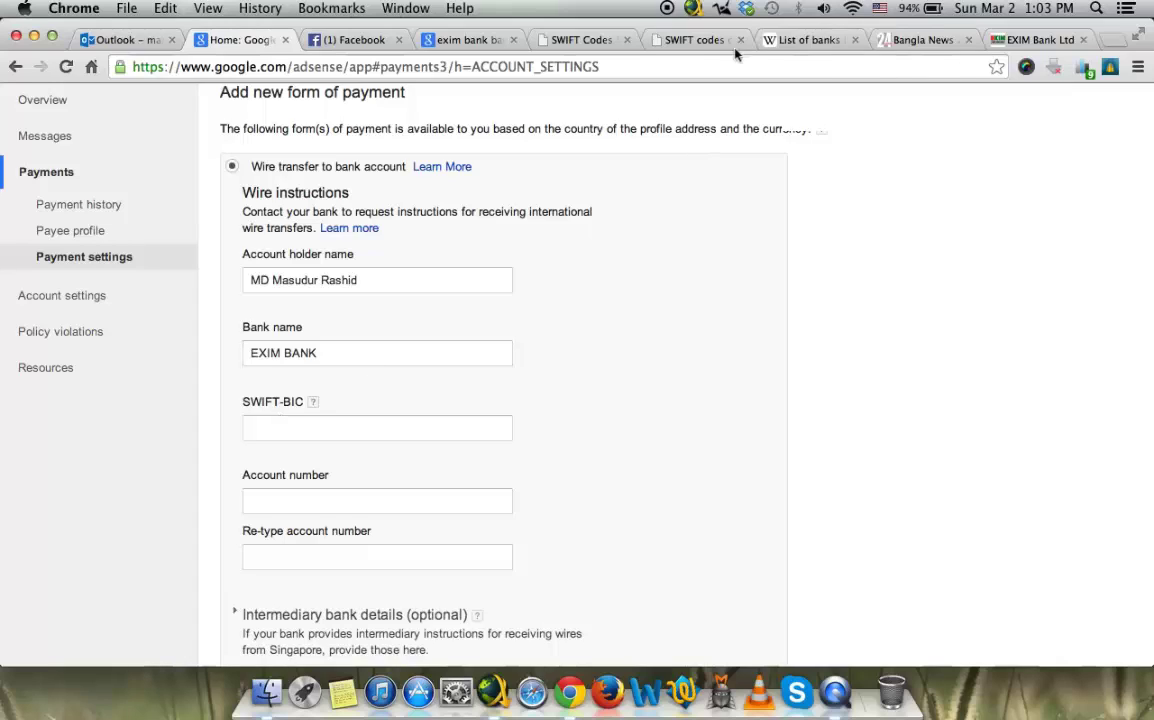
Step: Switch between the EXIM Bank and BRAC Bank websites, ending on the loading bracbank.com page
{"action": "left_click", "coordinate": [460, 46]}
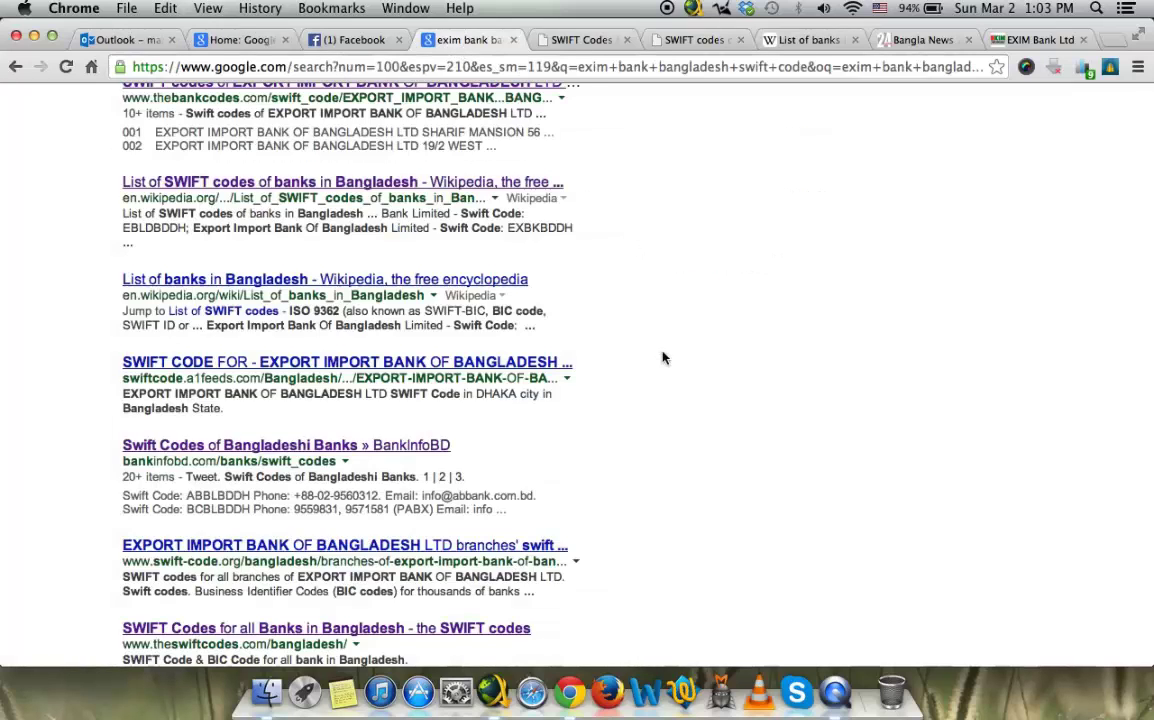
{"action": "scroll", "coordinate": [664, 355], "scroll_direction": "down", "scroll_amount": 2}
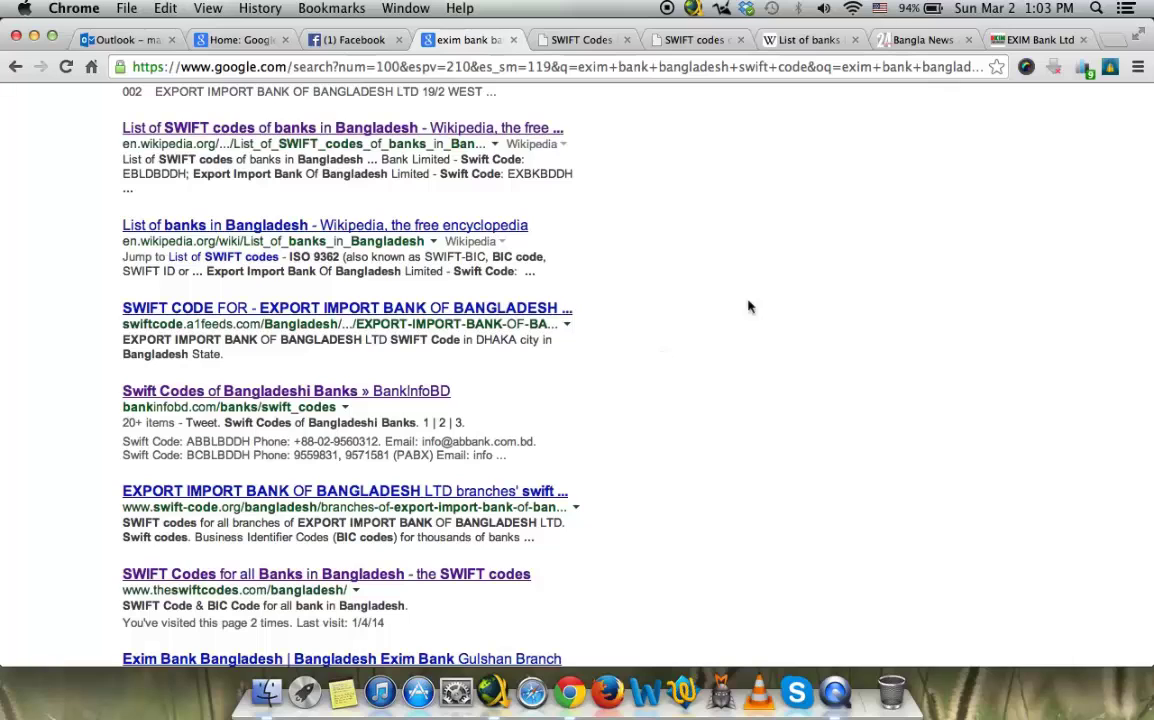
{"action": "left_click", "coordinate": [1040, 40]}
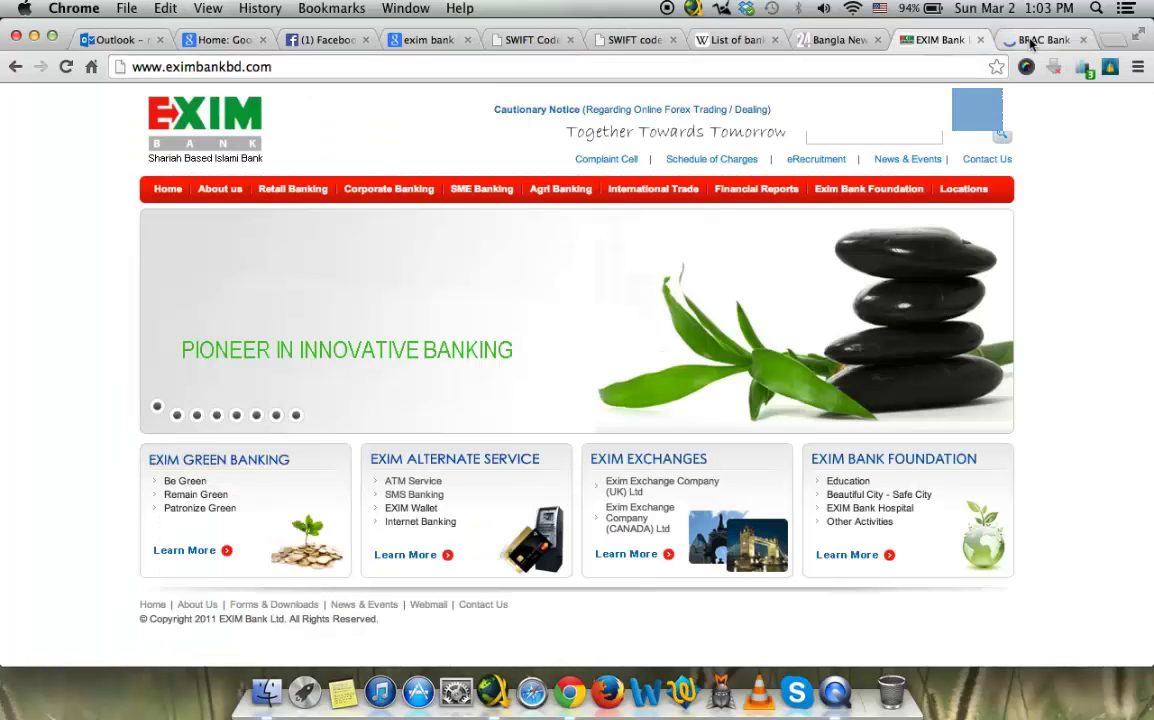
{"action": "left_click", "coordinate": [1045, 42]}
{"action": "left_click", "coordinate": [943, 40]}
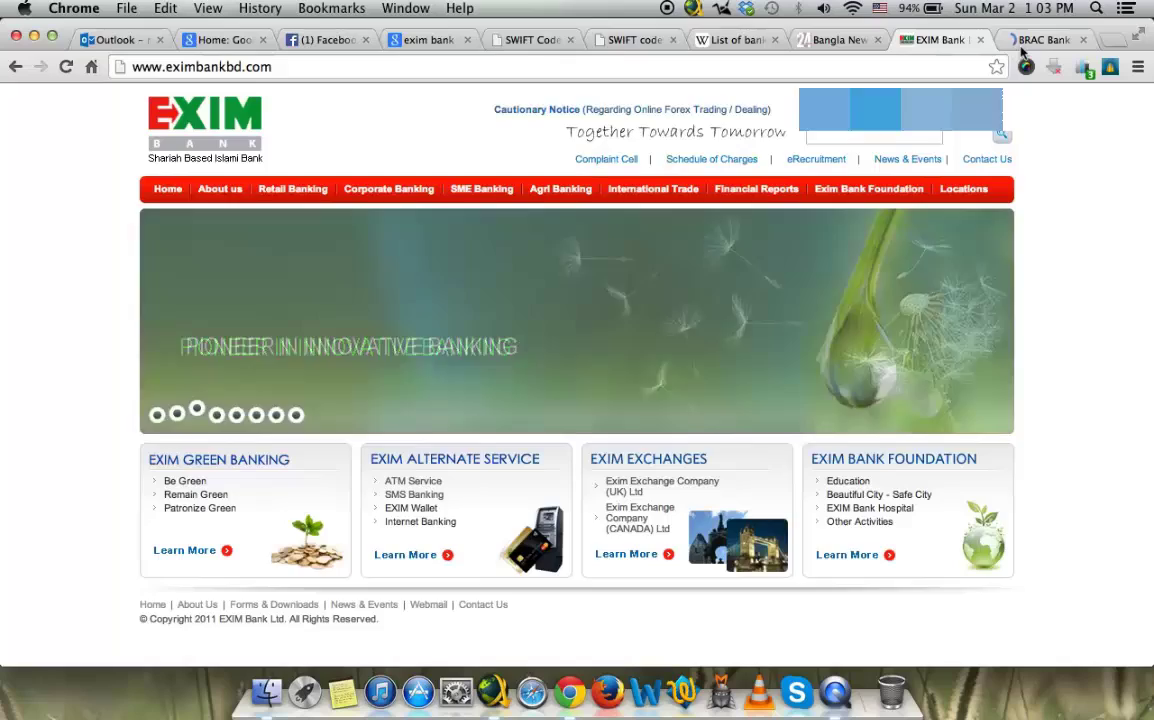
{"action": "left_click", "coordinate": [1040, 40]}
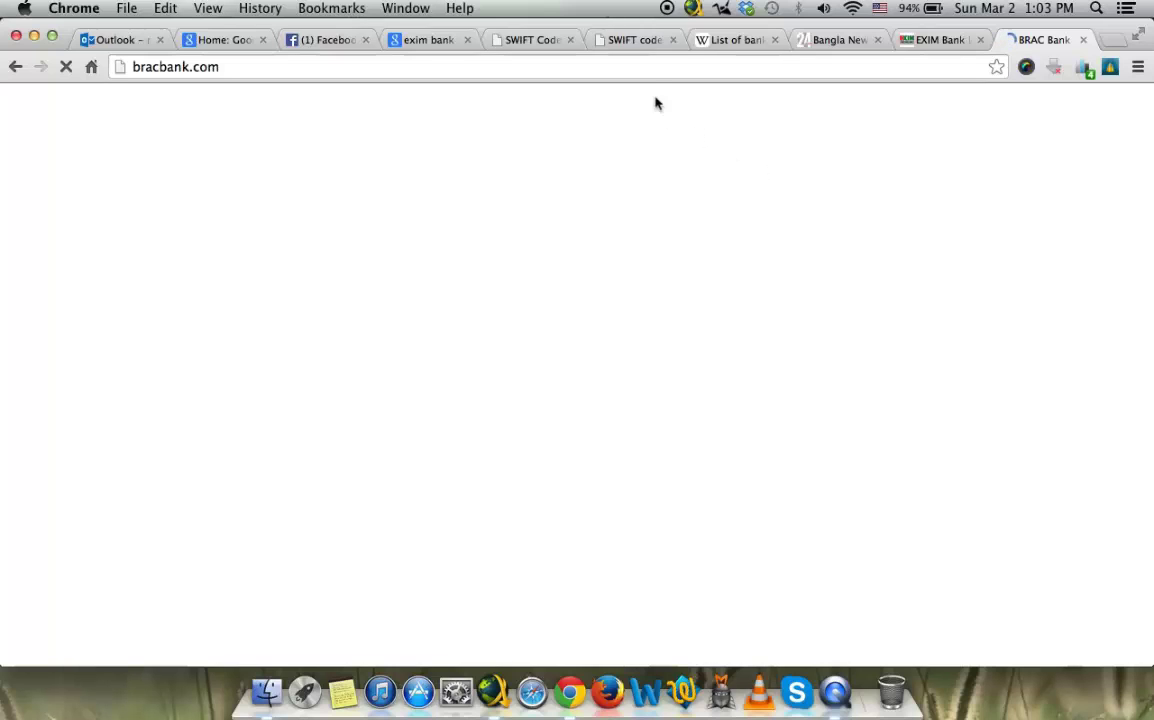
Step: Select BRAC Bank's SWIFT code BRAKBDDH in its site footer, then return to the exim bank results
{"action": "left_click", "coordinate": [634, 40]}
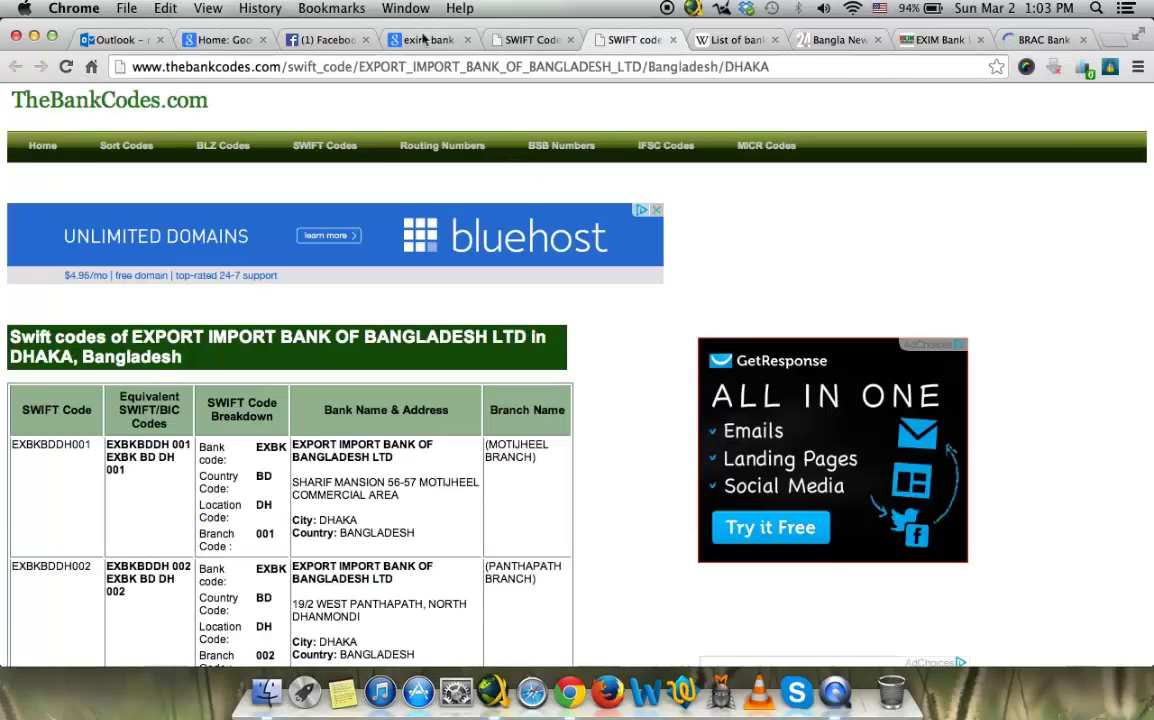
{"action": "left_click", "coordinate": [1040, 40]}
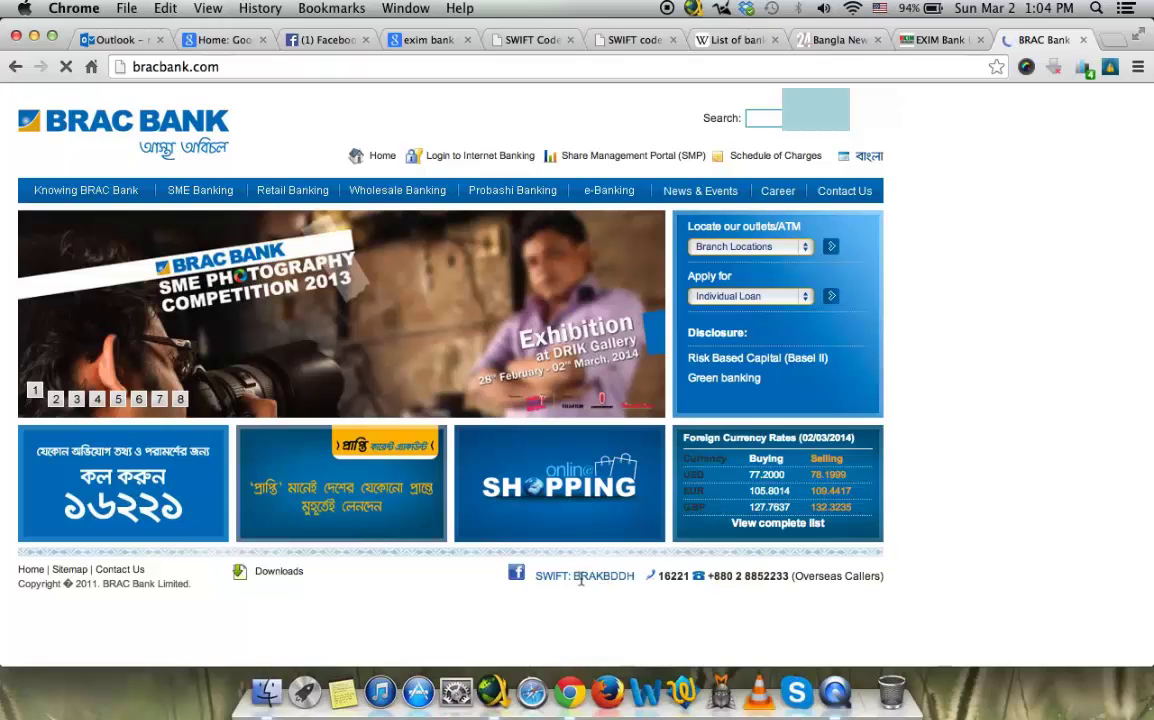
{"action": "left_click_drag", "start_coordinate": [539, 577], "coordinate": [627, 578]}
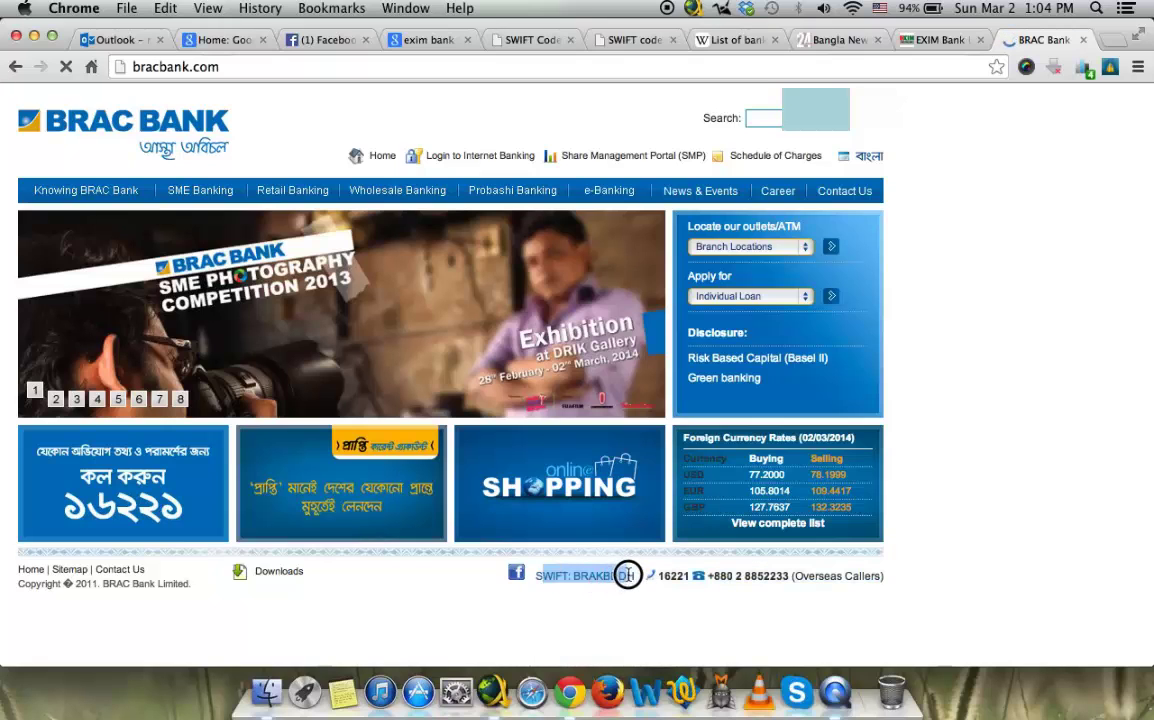
{"action": "left_click", "coordinate": [422, 39]}
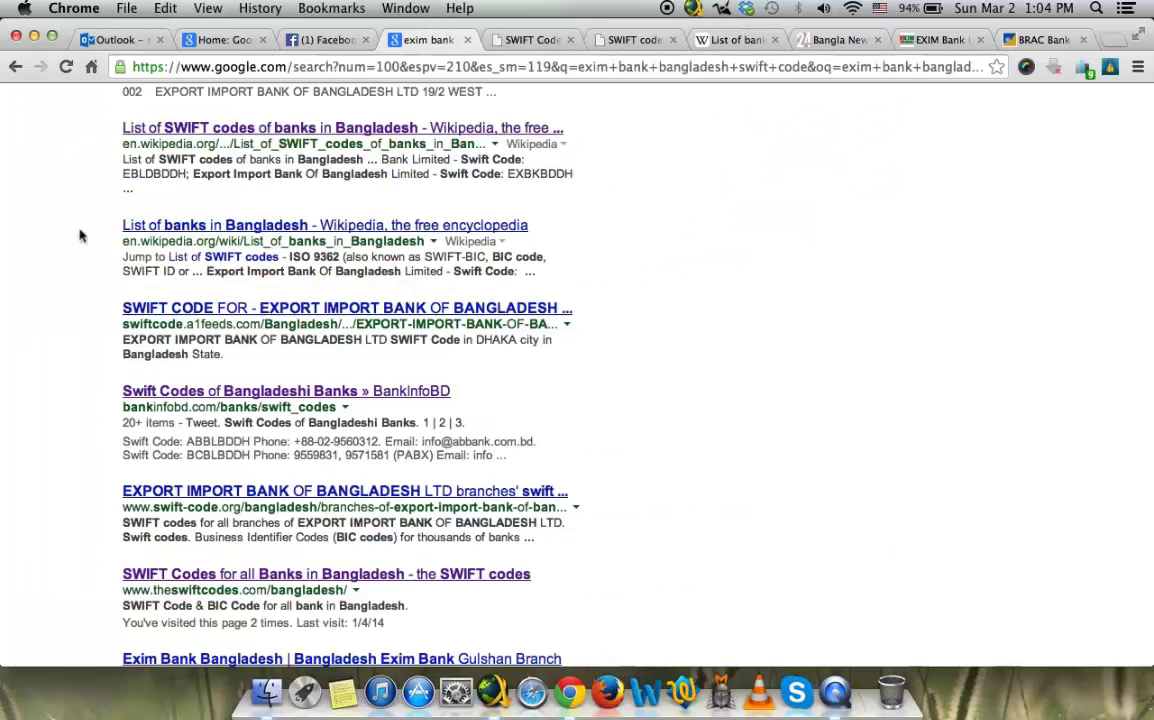
{"action": "scroll", "coordinate": [25, 242], "scroll_direction": "up", "scroll_amount": 5}
Step: Browse the Bangladesh SWIFT code lists, select EXIM's Dhaka code EXBKBDDH 001, and return to AdSense
{"action": "left_click", "coordinate": [522, 39]}
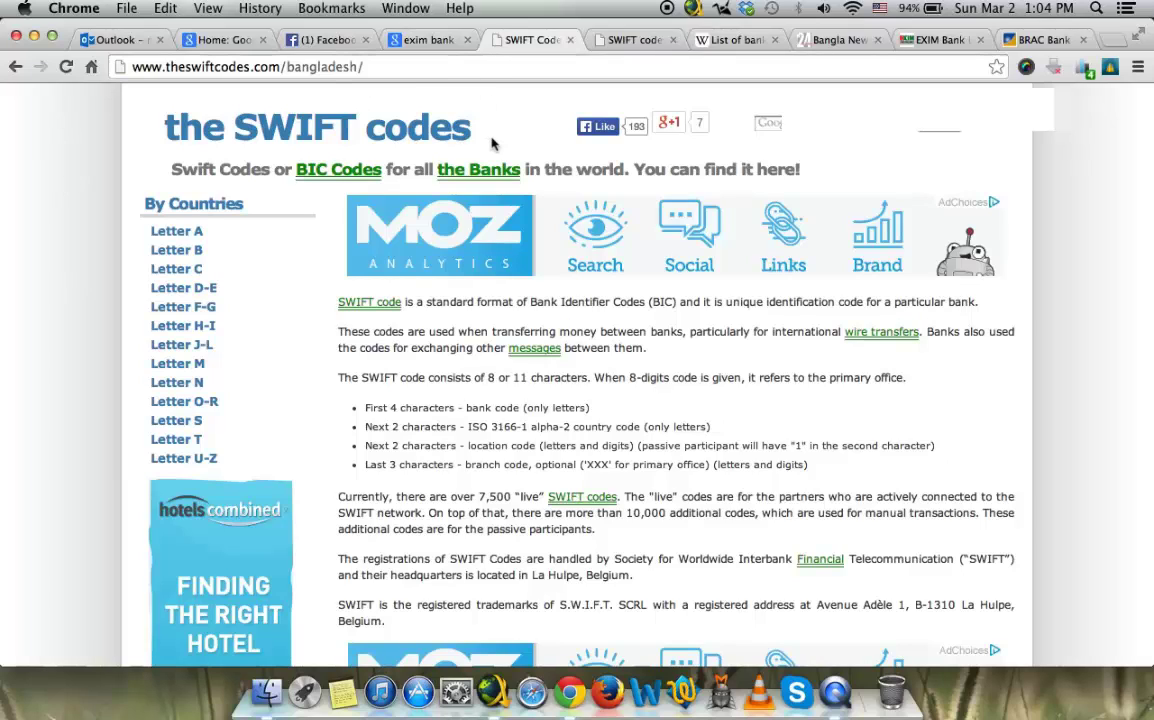
{"action": "scroll", "coordinate": [511, 462], "scroll_direction": "down", "scroll_amount": 15}
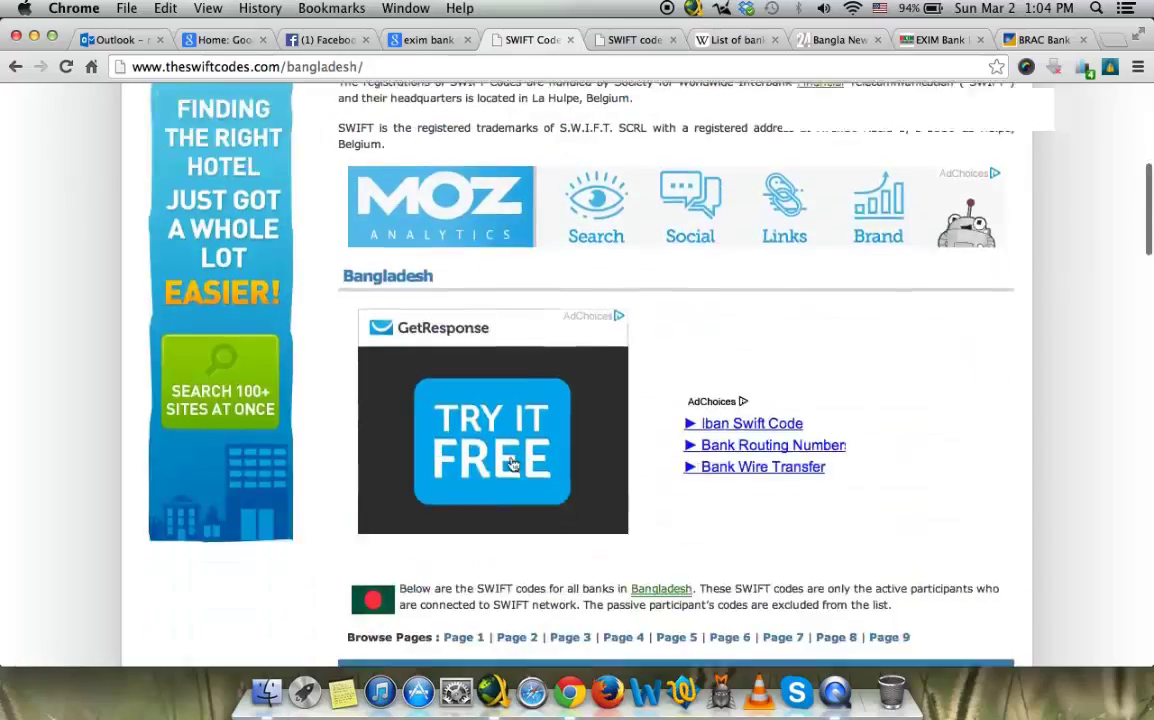
{"action": "scroll", "coordinate": [511, 462], "scroll_direction": "down", "scroll_amount": 20}
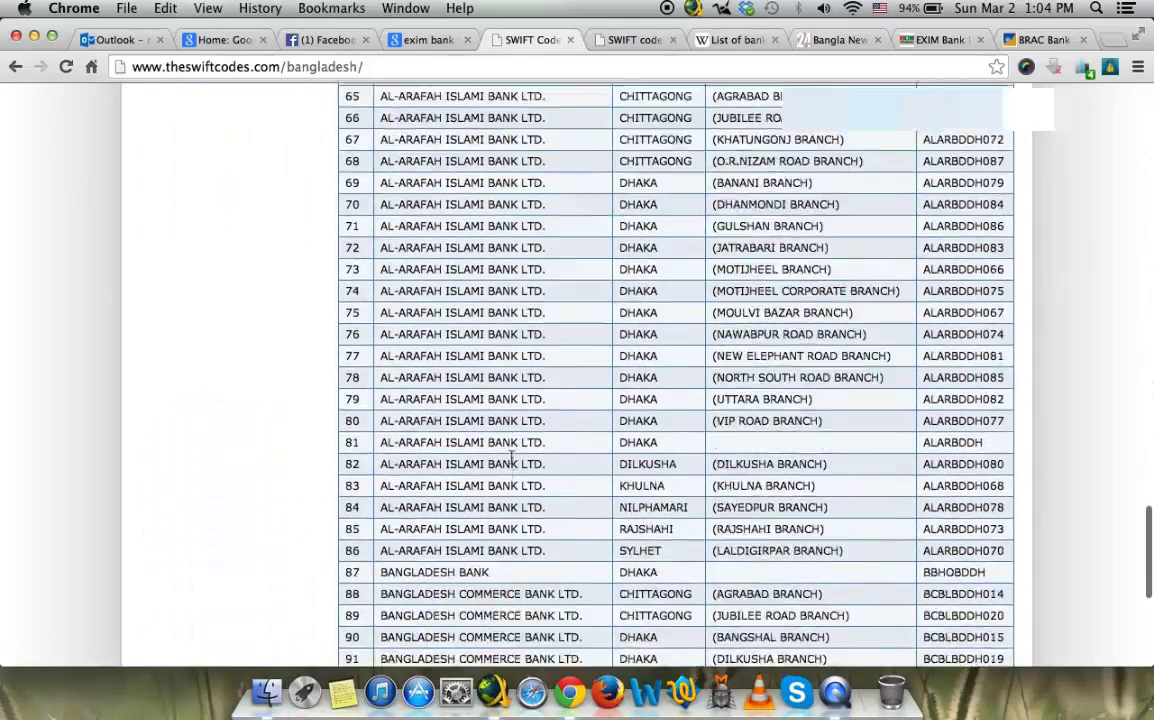
{"action": "scroll", "coordinate": [511, 457], "scroll_direction": "up", "scroll_amount": 20}
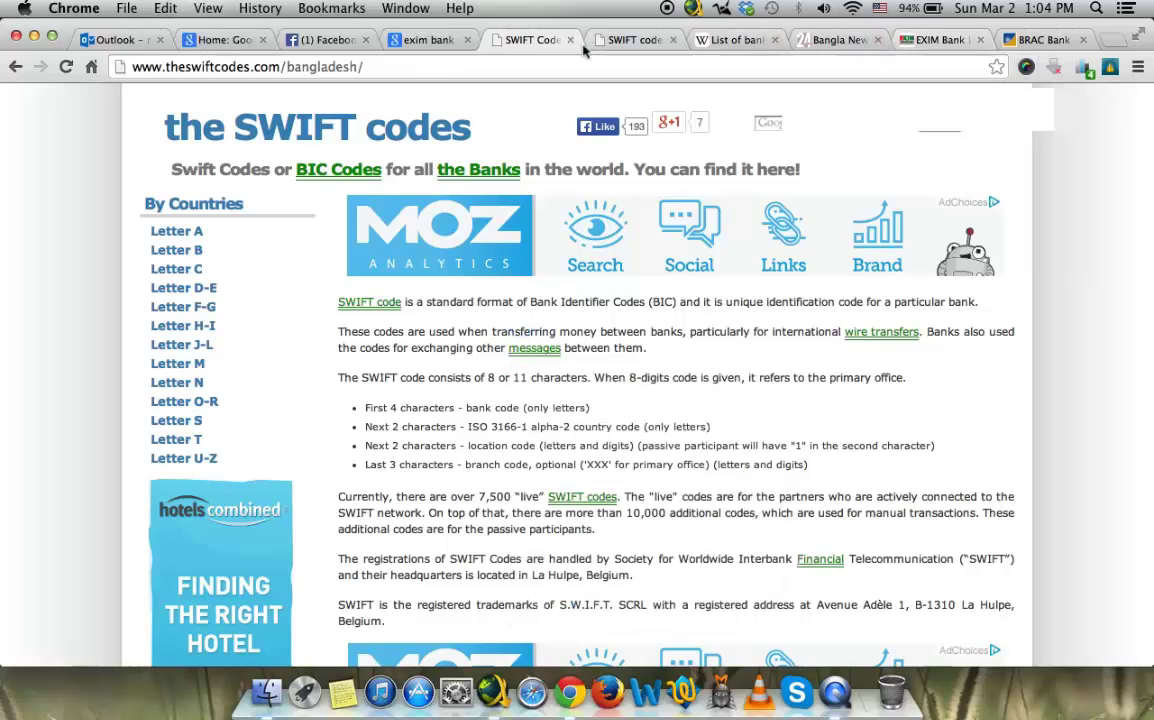
{"action": "left_click", "coordinate": [635, 39]}
{"action": "scroll", "coordinate": [440, 330], "scroll_direction": "down", "scroll_amount": 5}
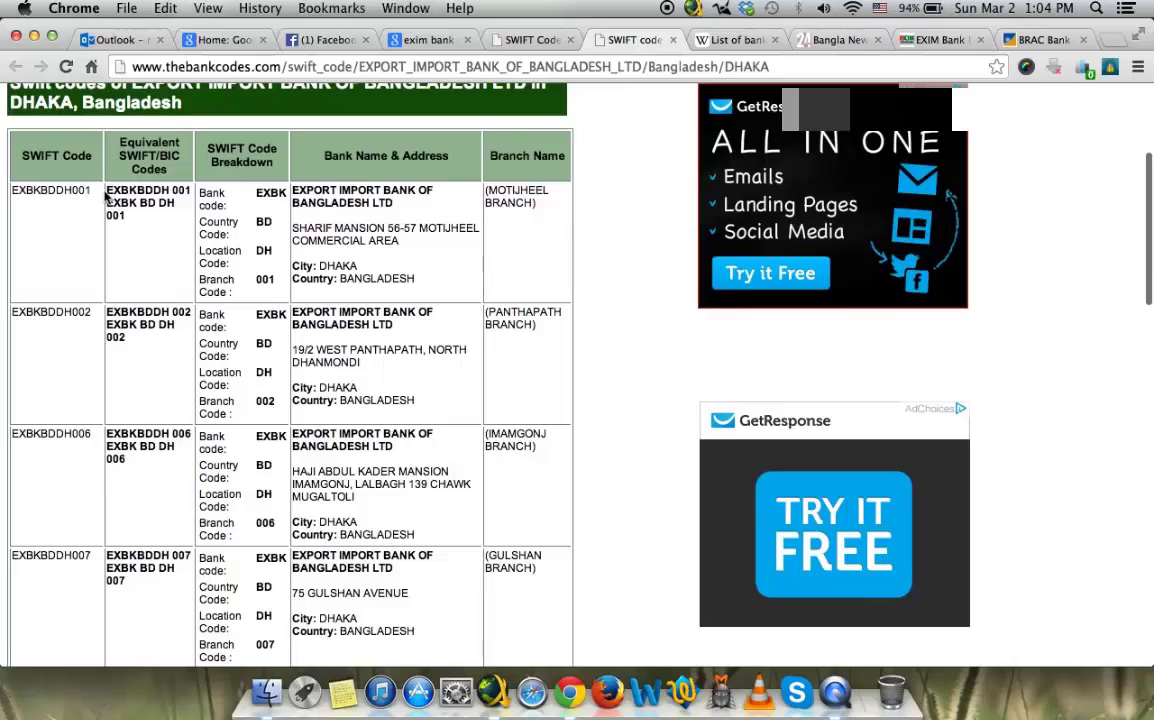
{"action": "left_click_drag", "start_coordinate": [107, 193], "coordinate": [191, 191]}
{"action": "key", "text": "super+c"}
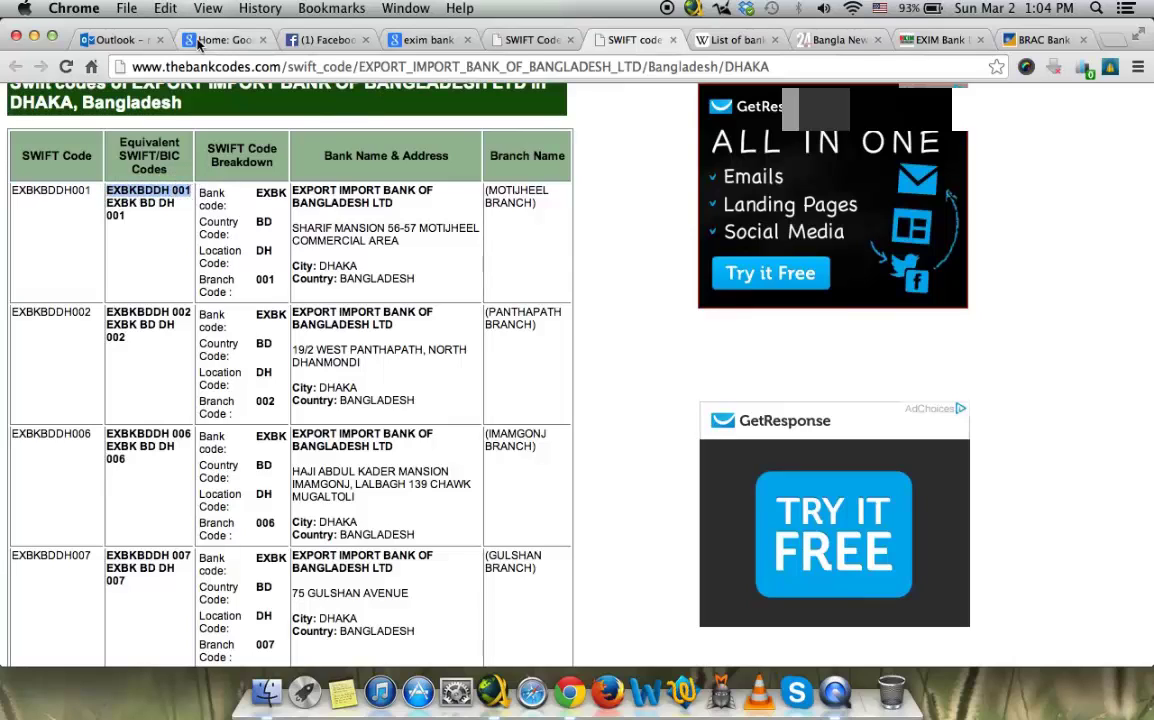
{"action": "left_click", "coordinate": [208, 40]}
Step: Paste EXBKBDDH 00 into the SWIFT-BIC field
{"action": "left_click", "coordinate": [324, 420]}
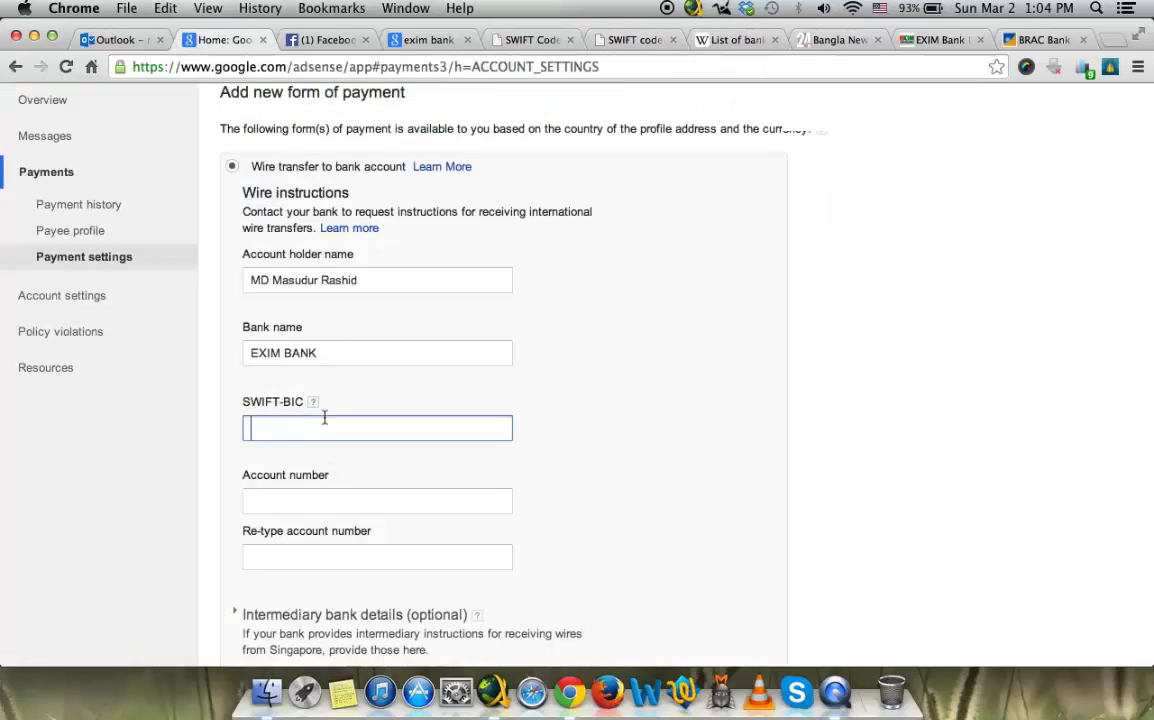
{"action": "key", "text": "super+v"}
{"action": "scroll", "coordinate": [607, 423], "scroll_direction": "down", "scroll_amount": 3}
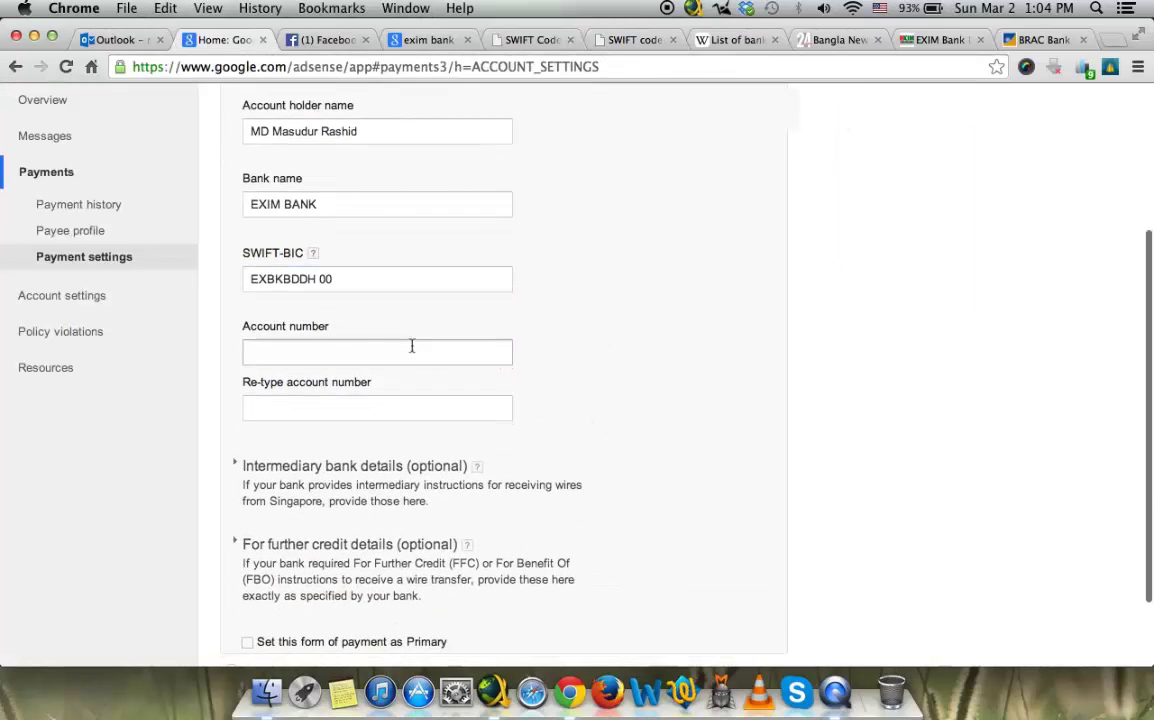
Step: Enter the account number, then move to the Re-type account number field
{"action": "left_click", "coordinate": [338, 354]}
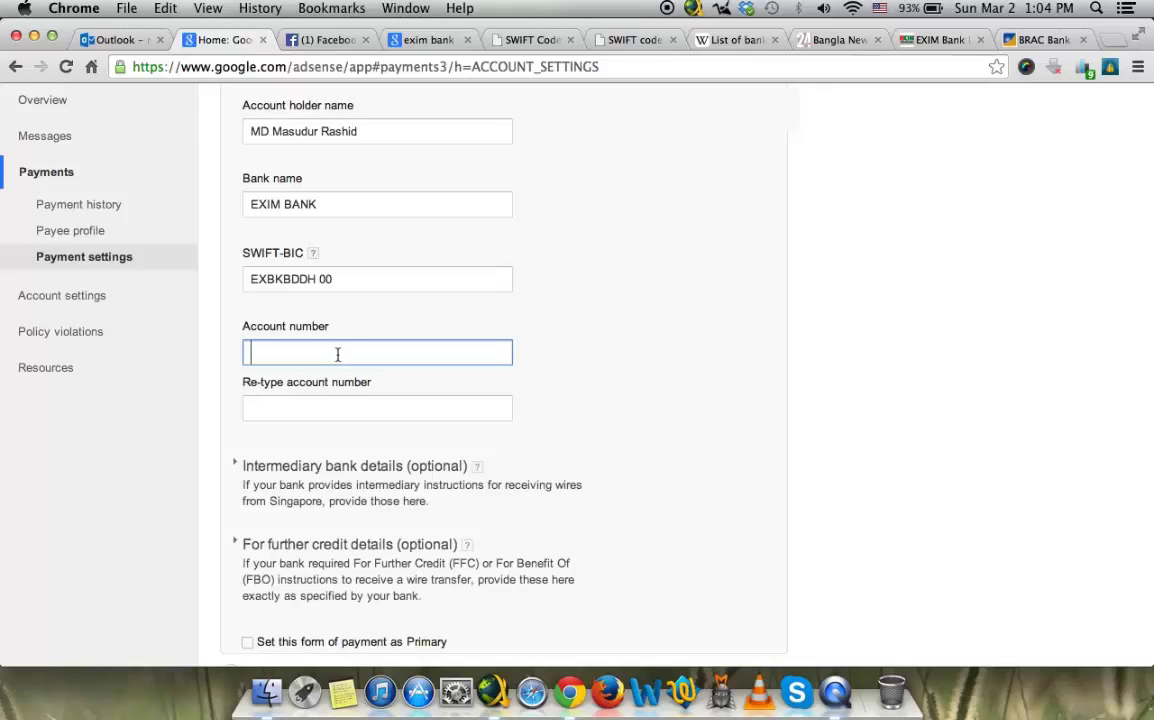
{"action": "type", "text": "1234567890"}
{"action": "left_click", "coordinate": [285, 407]}
{"action": "scroll", "coordinate": [285, 407], "scroll_direction": "down", "scroll_amount": 3}
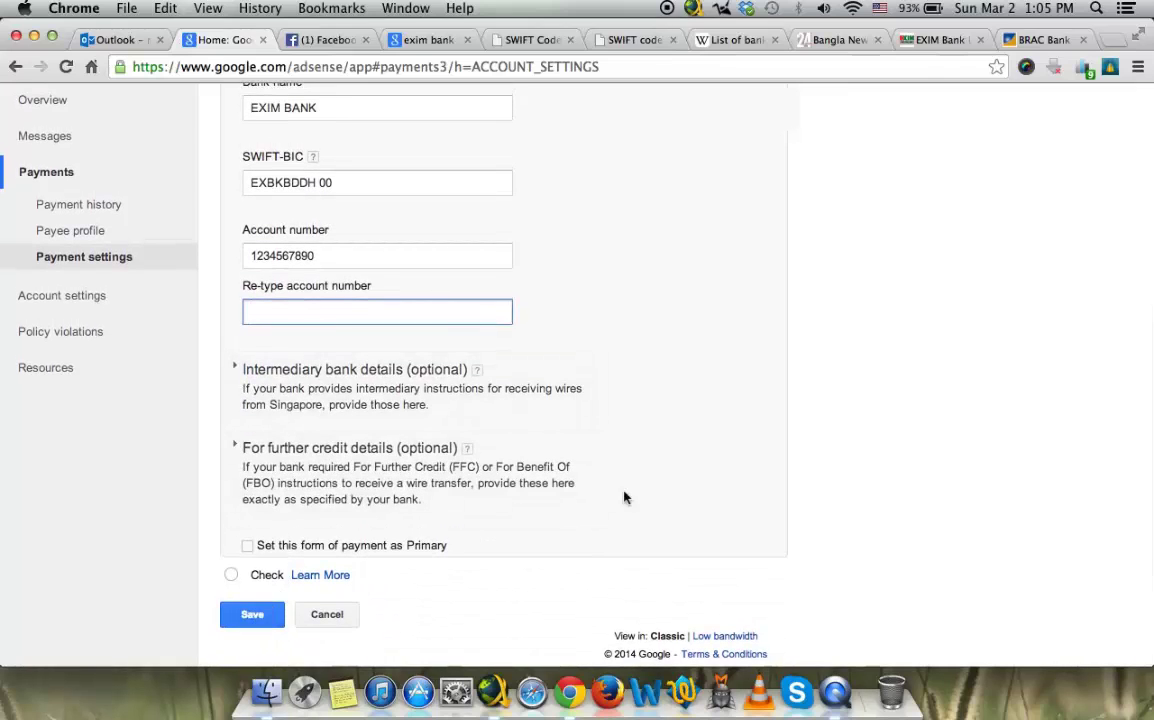
{"action": "scroll", "coordinate": [624, 497], "scroll_direction": "up", "scroll_amount": 5}
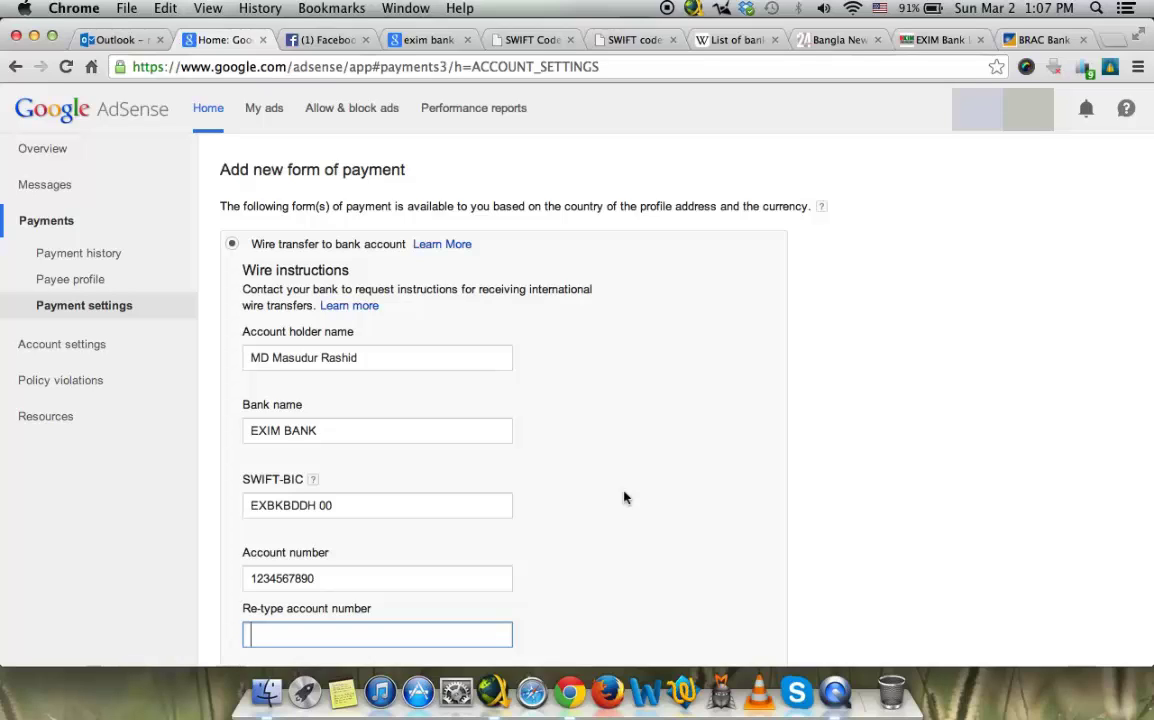
{"action": "scroll", "coordinate": [624, 497], "scroll_direction": "down", "scroll_amount": 3}
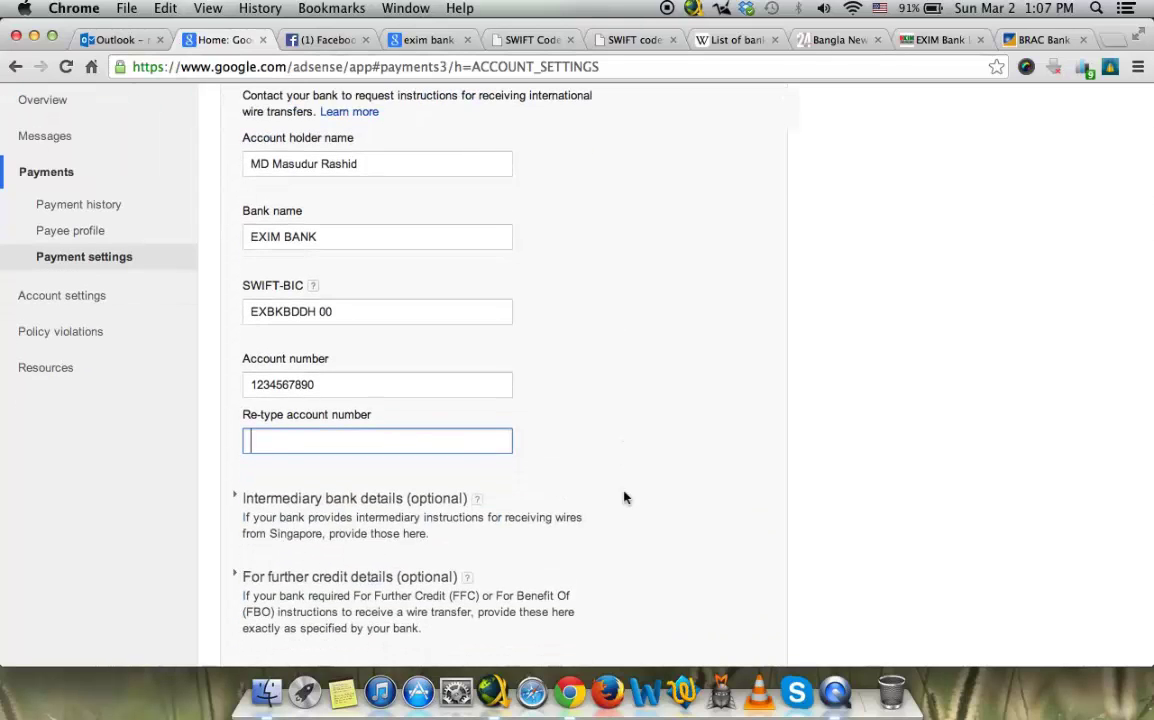
{"action": "scroll", "coordinate": [624, 497], "scroll_direction": "up", "scroll_amount": 3}
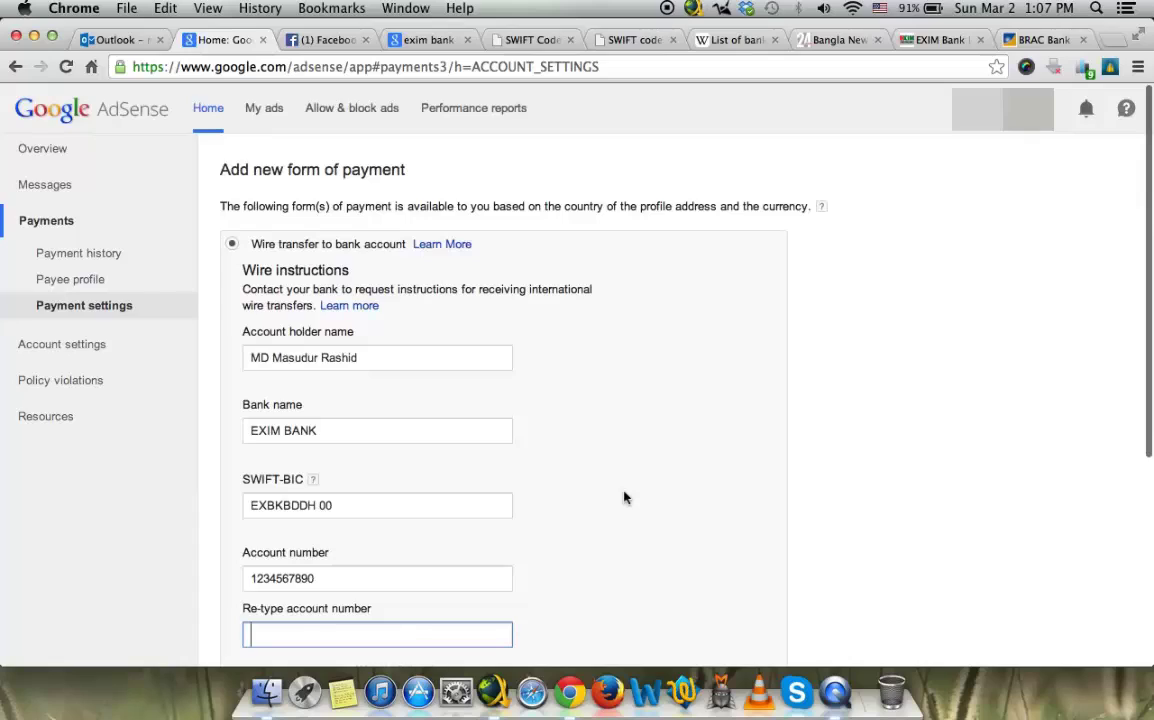